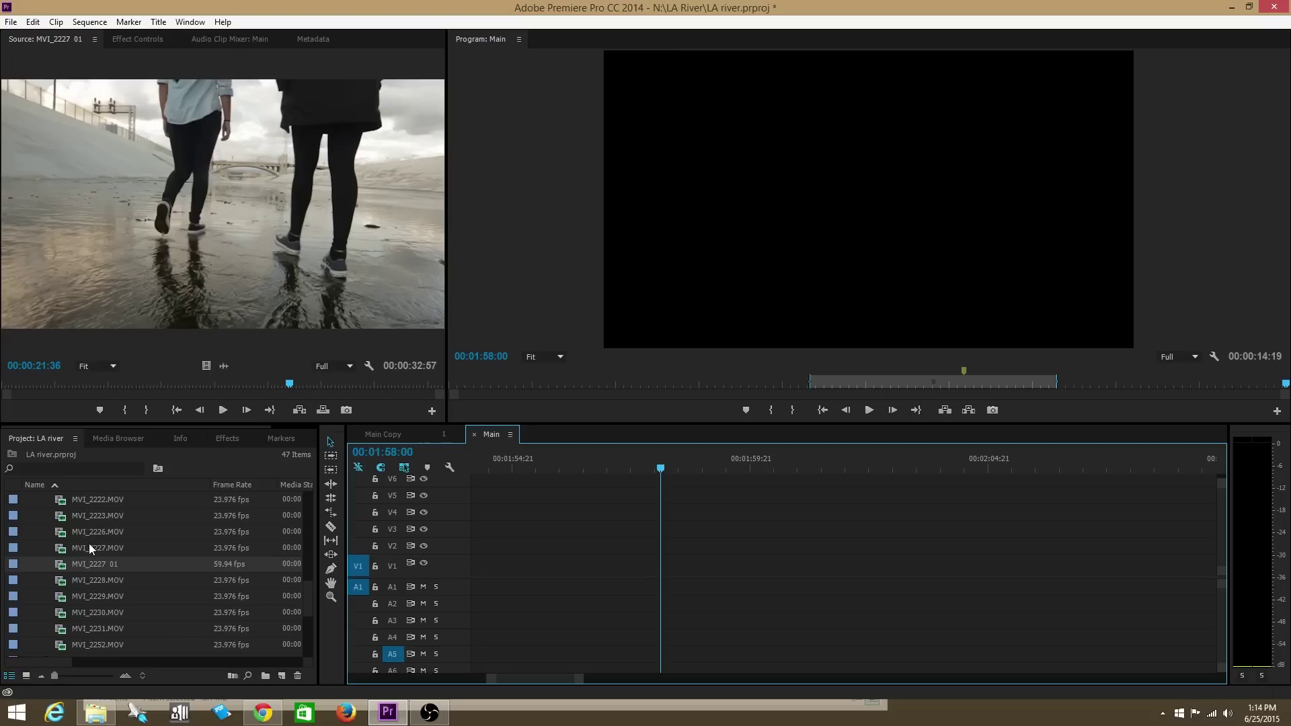
double_click(60, 551)
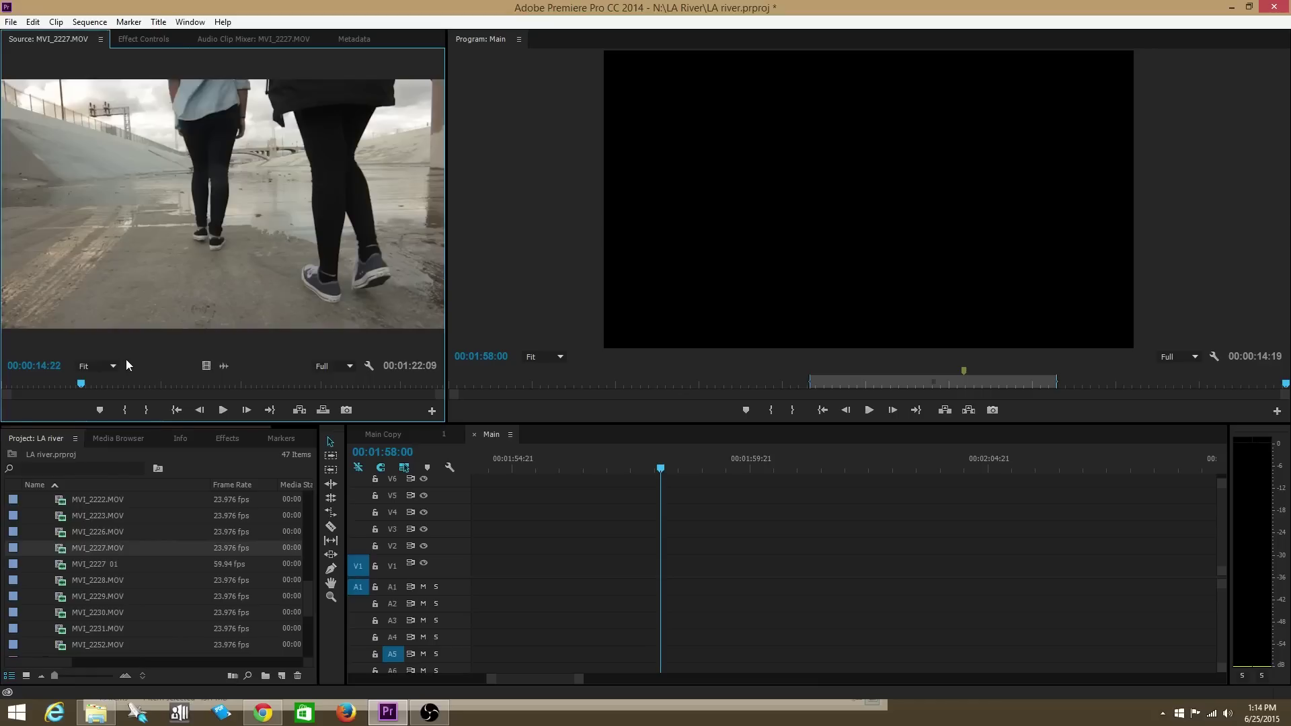
left_click(218, 410)
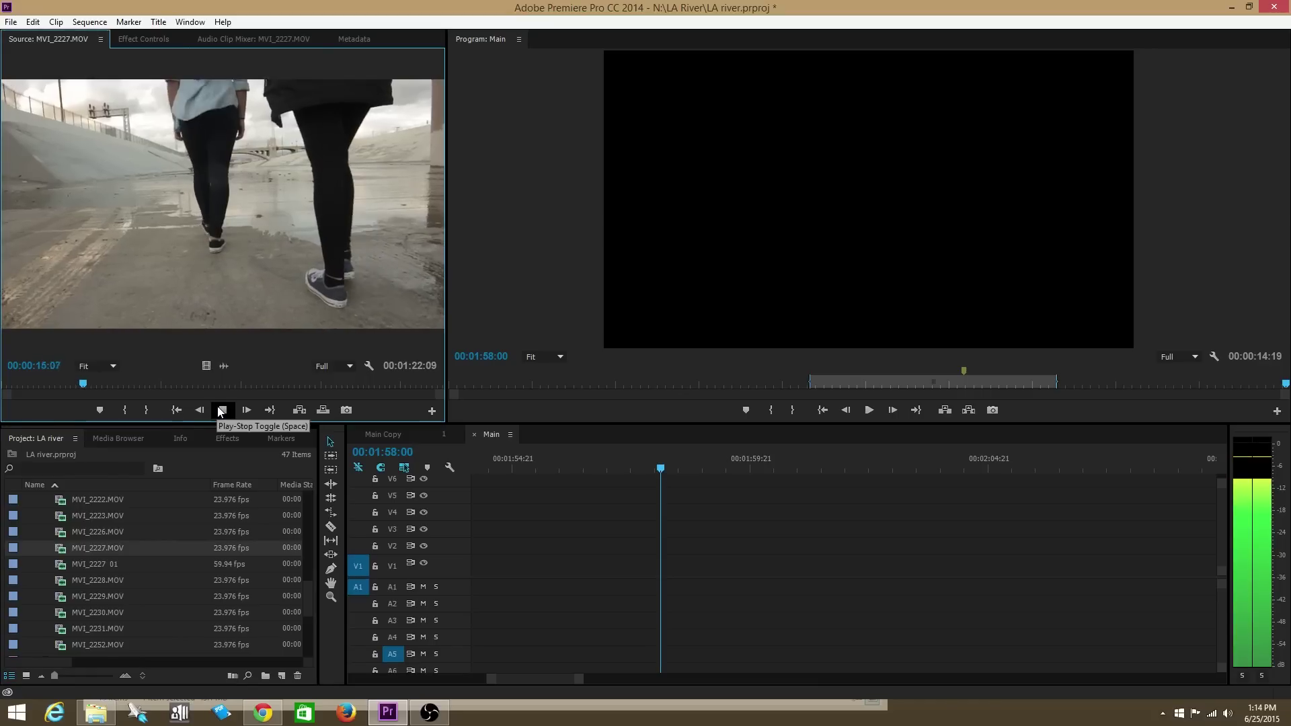
left_click(219, 410)
double_click(61, 532)
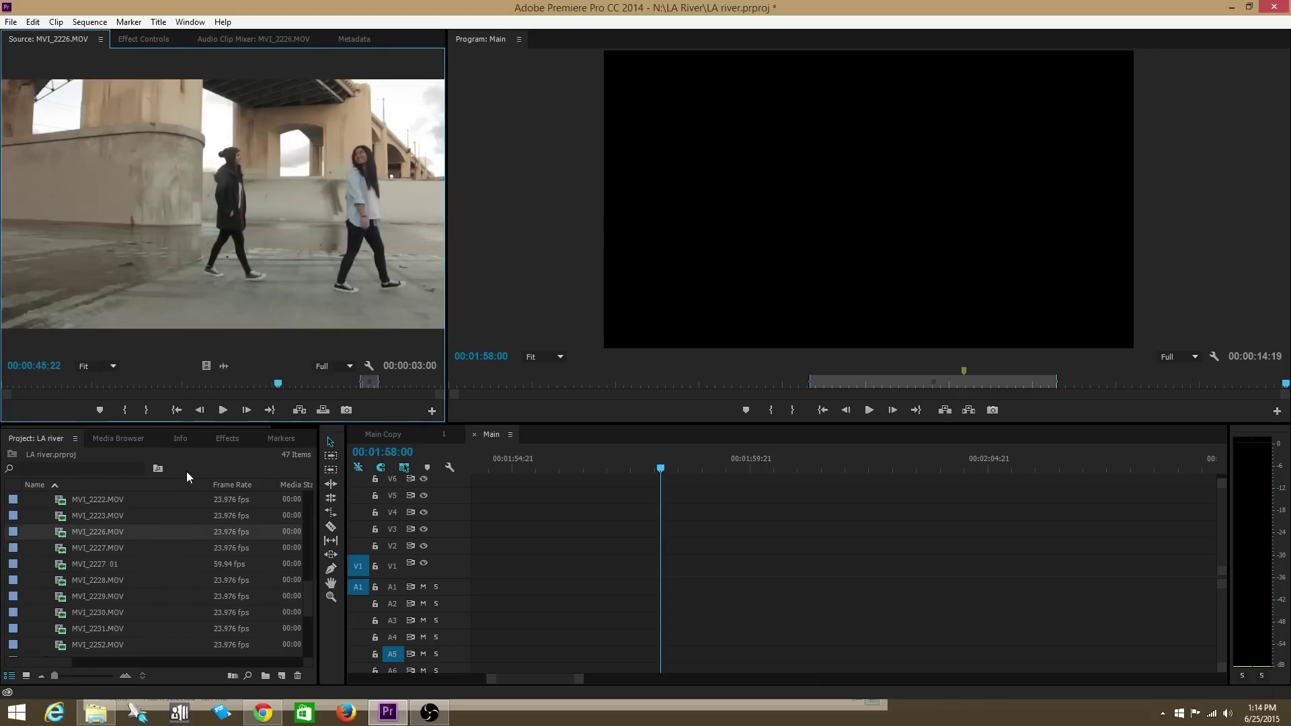
double_click(70, 565)
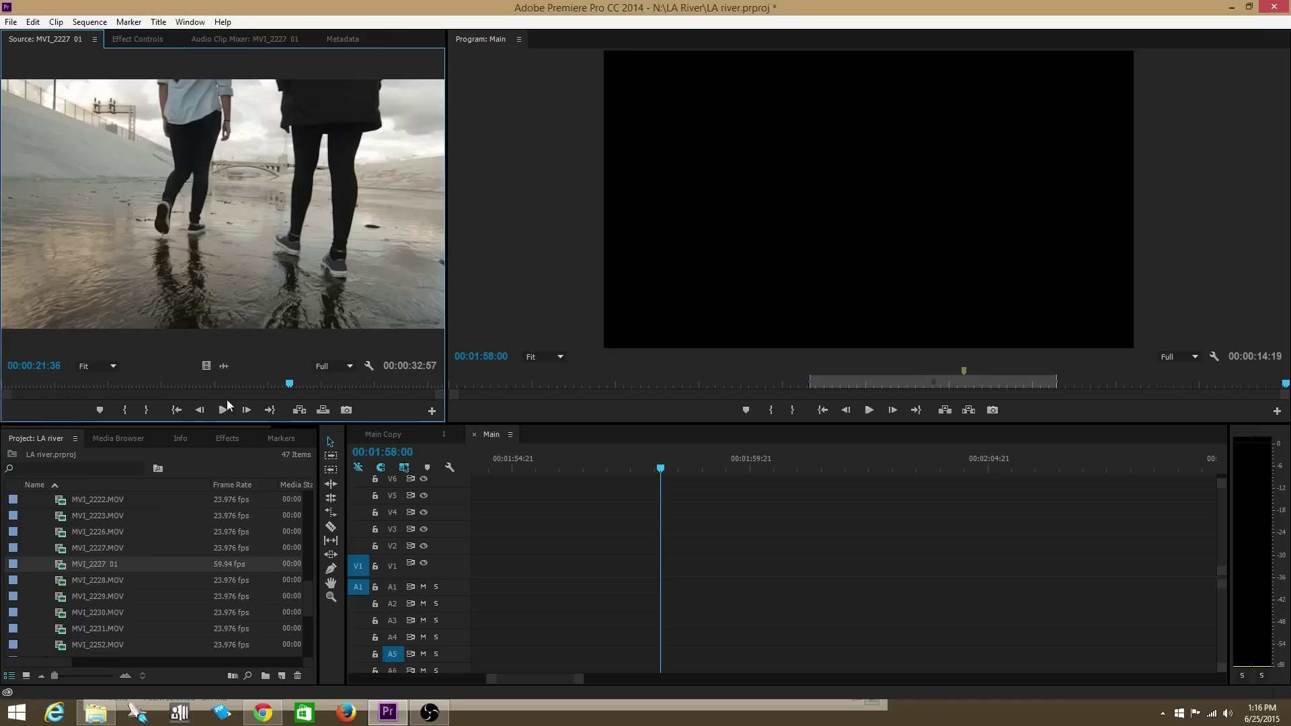
Step: Zoom the Main timeline out and place MVI_2227 01 onto the V1 and A1 tracks
left_click(744, 591)
key("minus")
key("minus")
key("minus")
left_click_drag(35, 256, 664, 573)
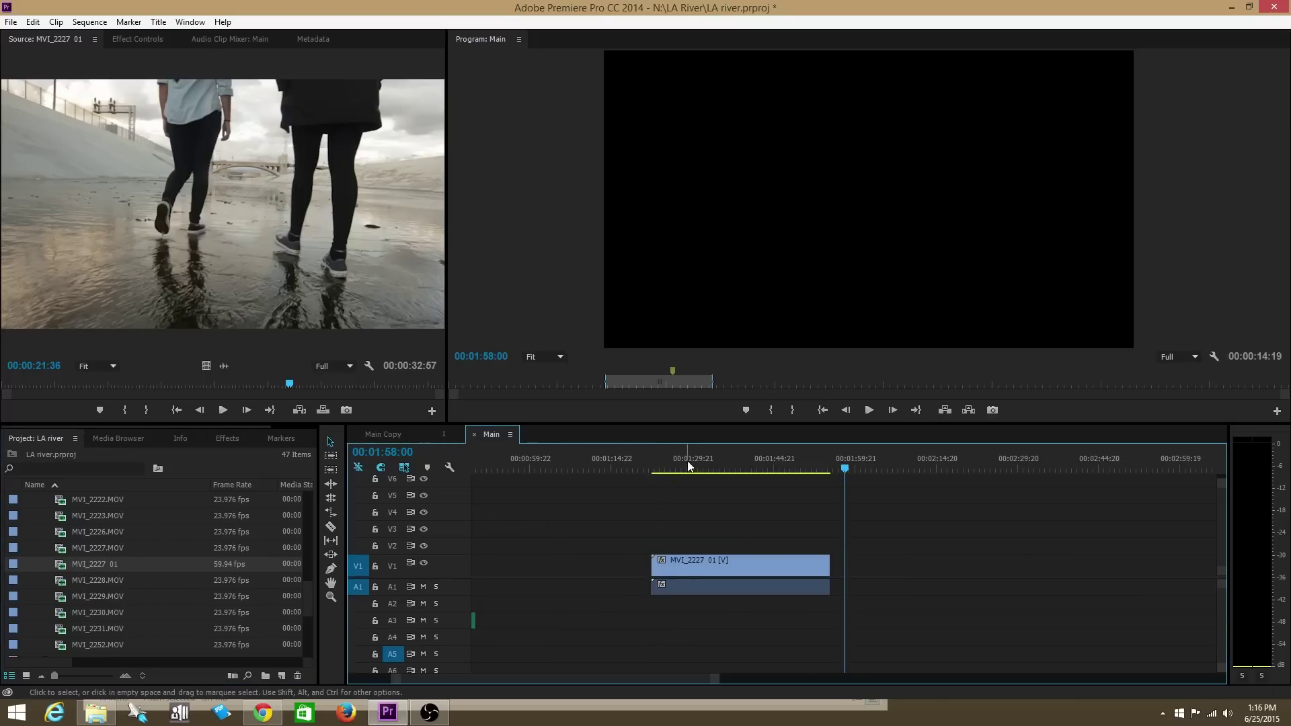
Step: Play the clip from its start in the Program monitor, then park the playhead at 01:29:03
mouse_move(699, 465)
left_mouse_down()
mouse_move(724, 465)
mouse_move(689, 470)
left_mouse_up()
left_click(868, 410)
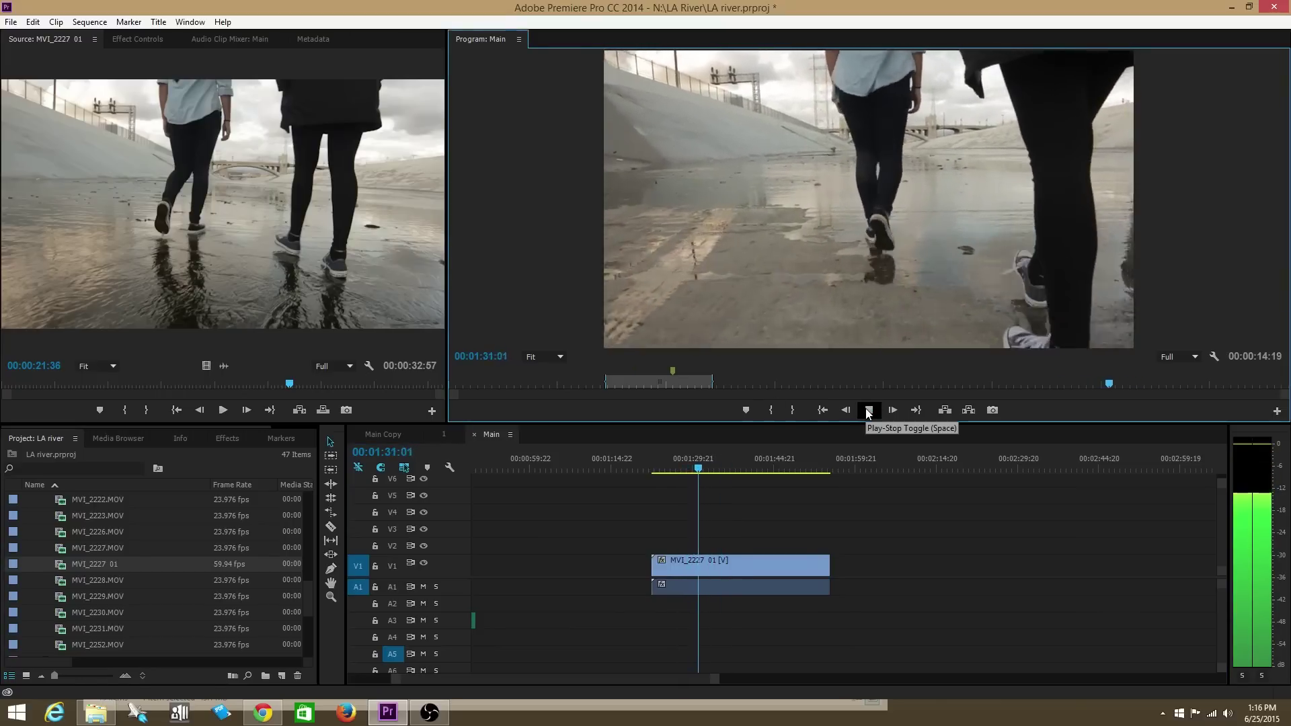
left_click(868, 411)
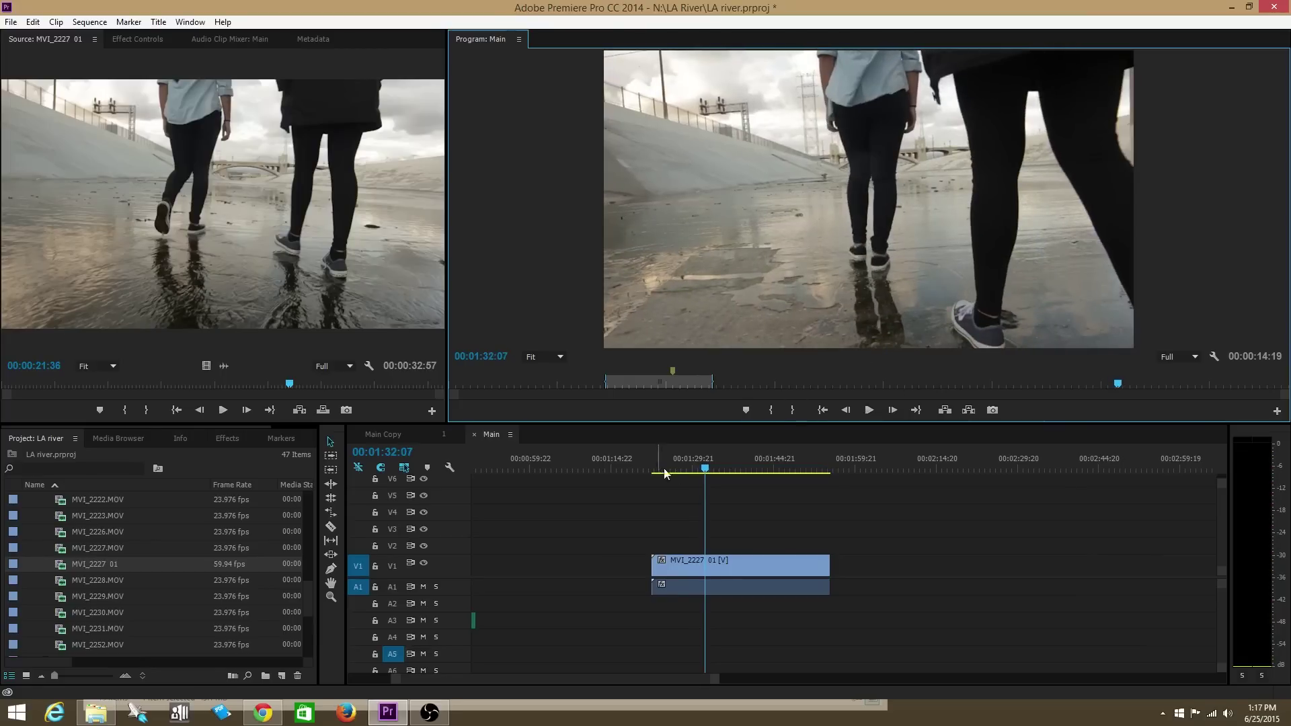
left_click(686, 463)
left_click(687, 463)
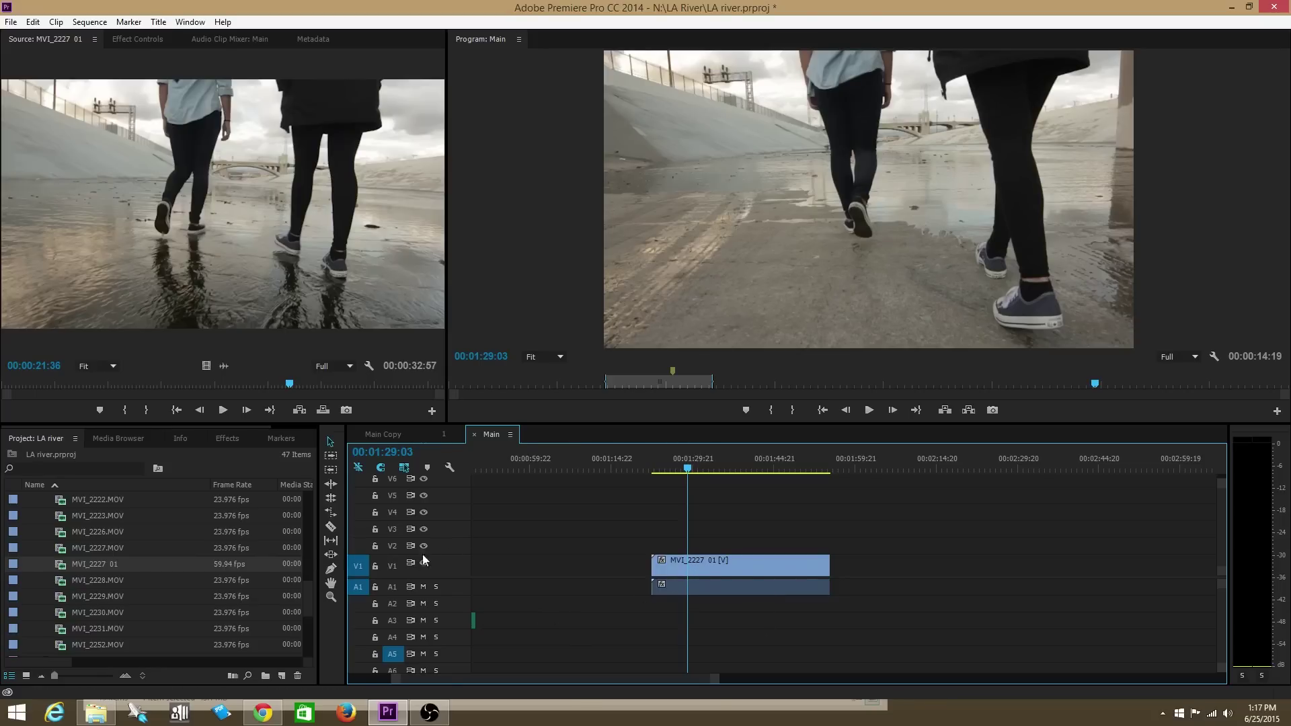
Step: Interpret the MVI_2227 01 footage at 23.976 fps instead of 59.94, then save the project
right_click(711, 562)
left_click(713, 558)
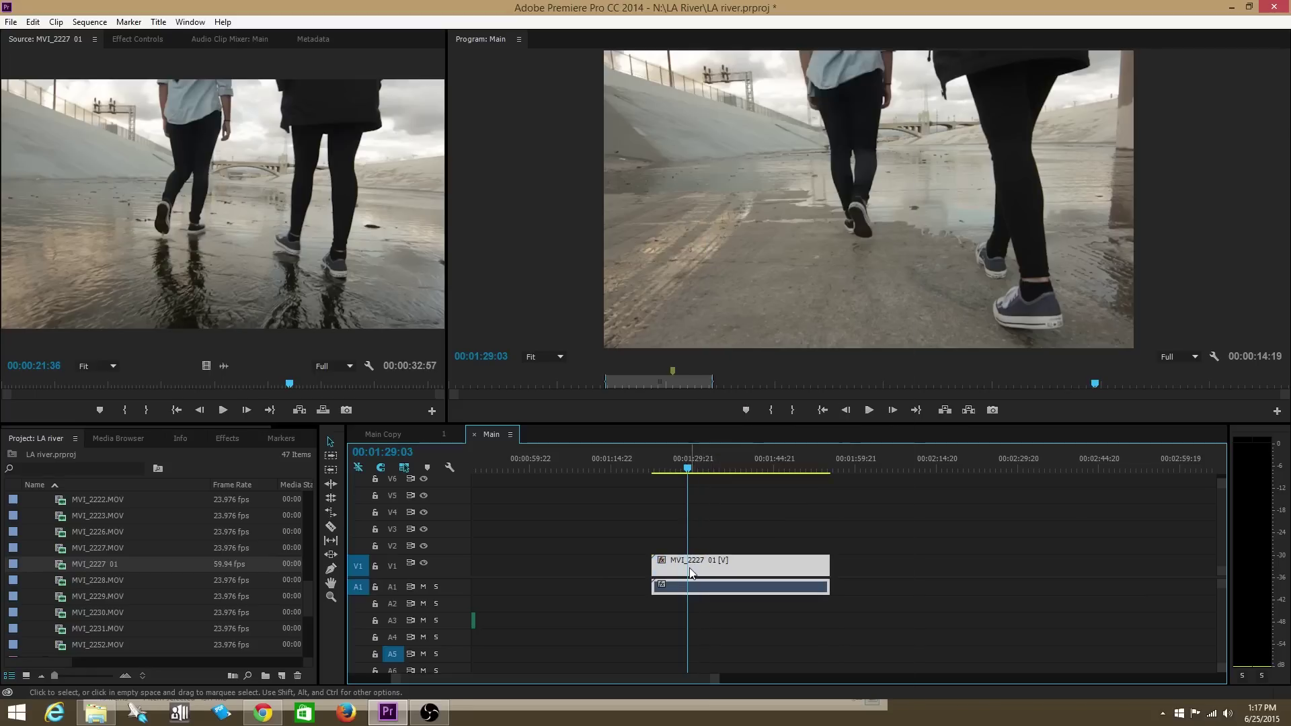
right_click(61, 567)
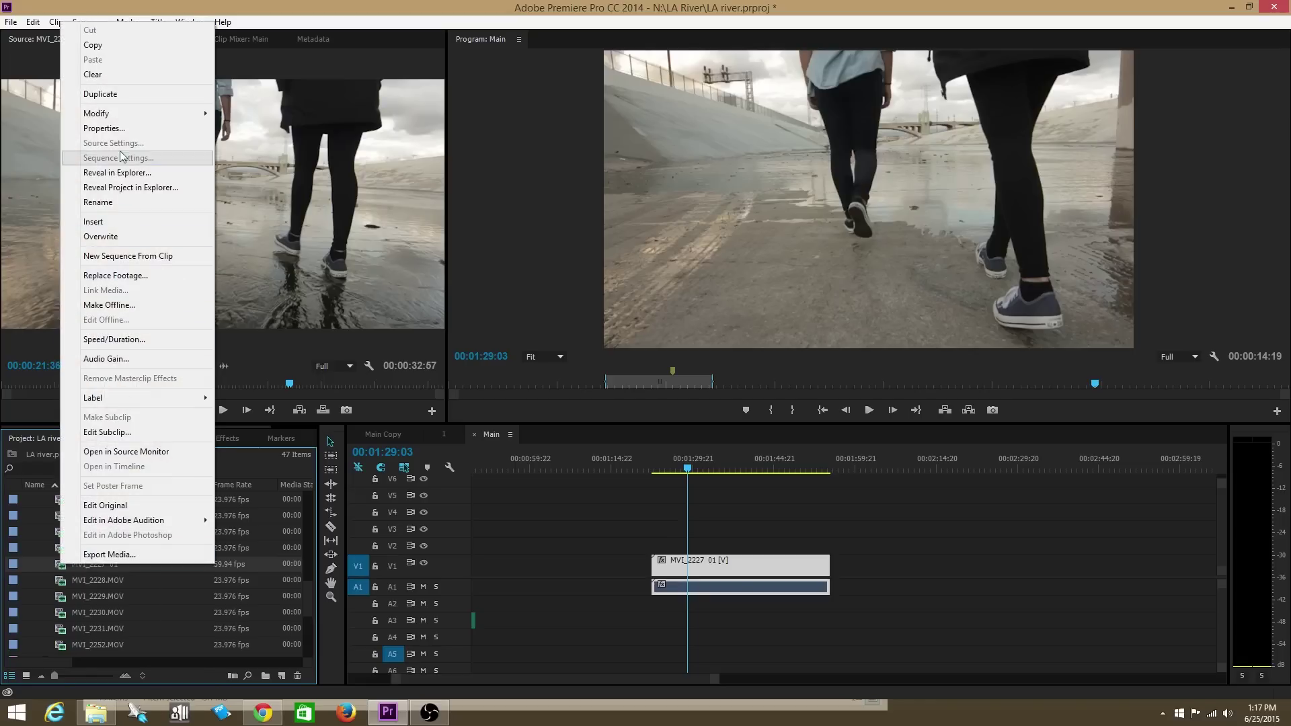
mouse_move(164, 114)
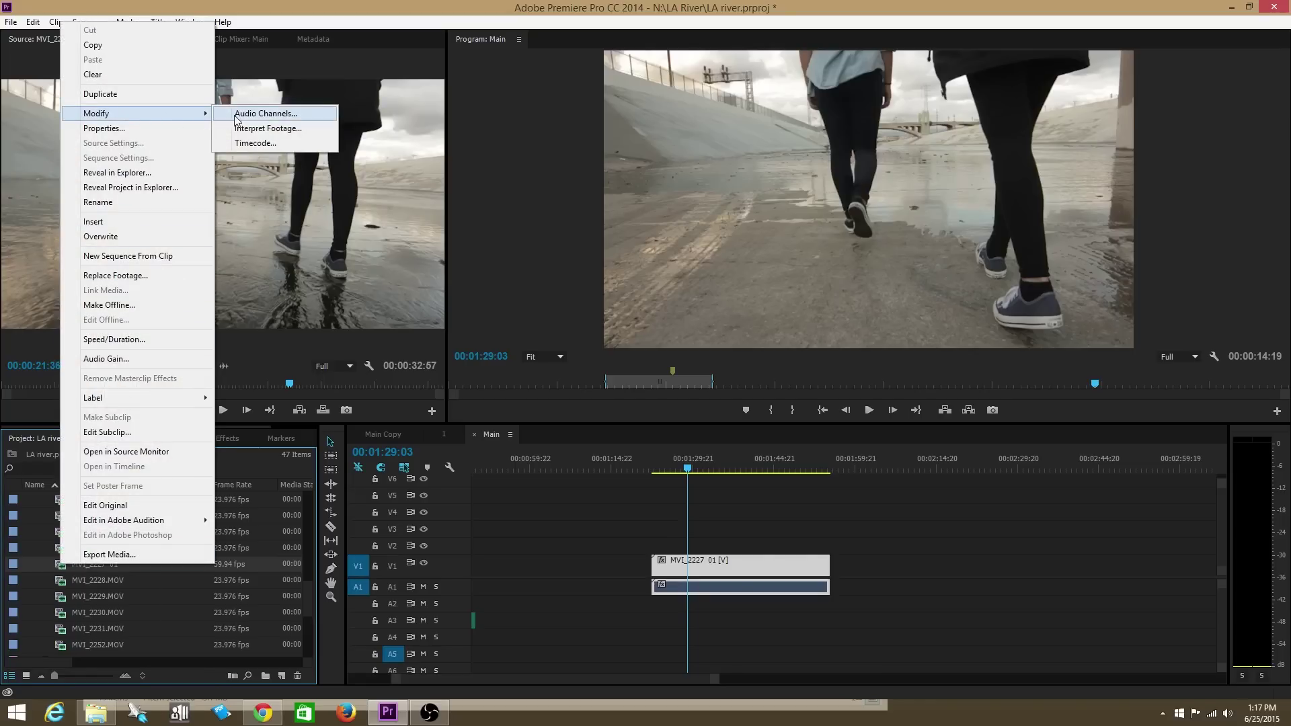
left_click(258, 129)
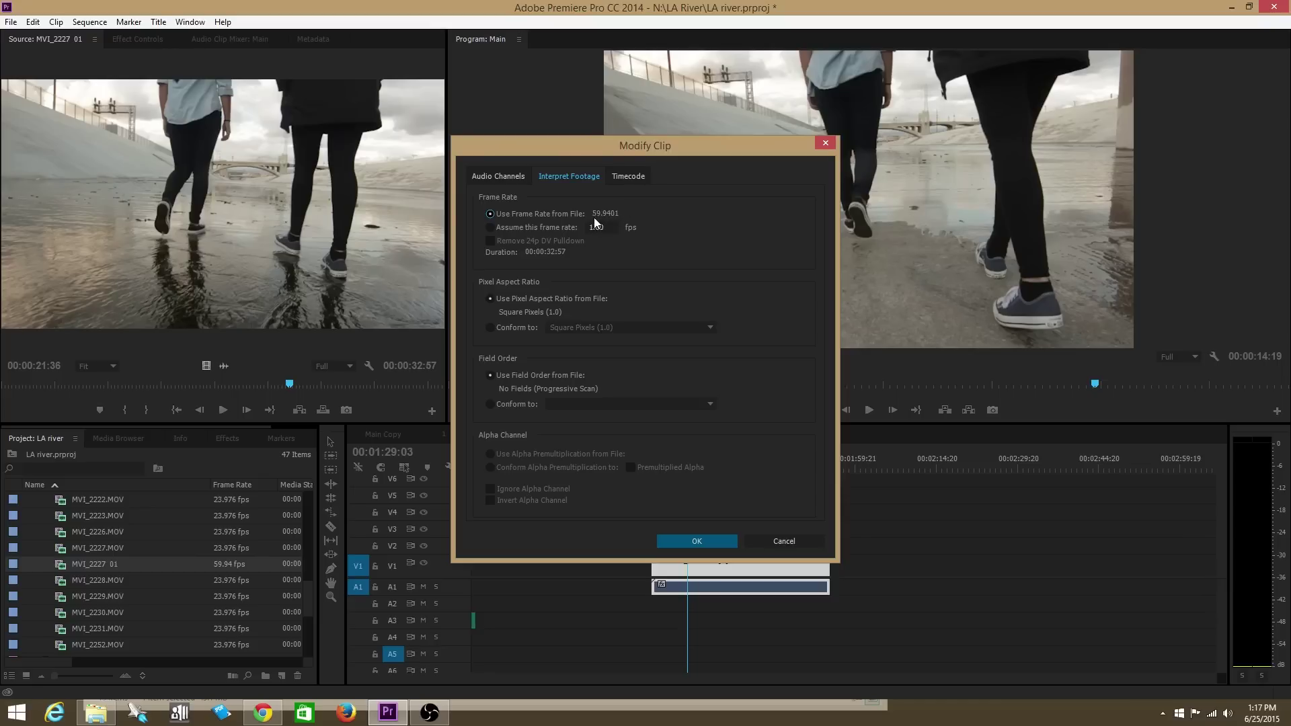
left_click(490, 227)
type("976")
left_click(696, 541)
key("ctrl+s")
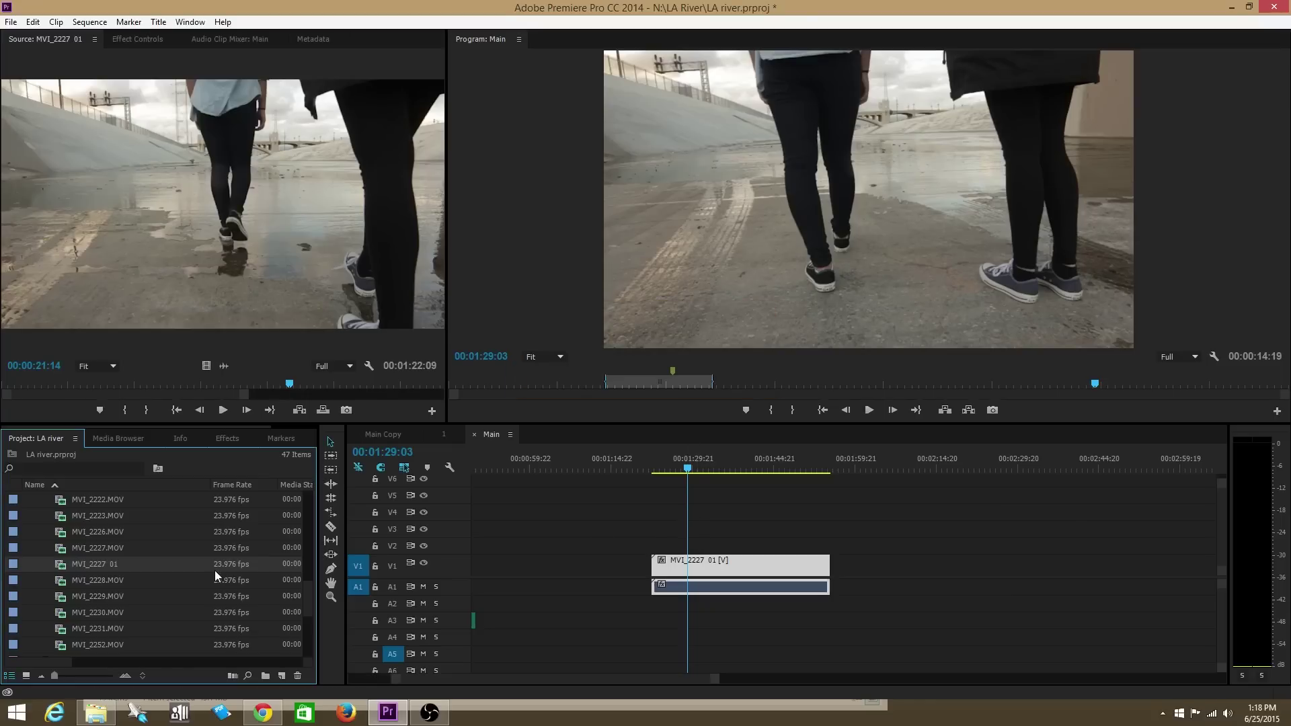
left_click(662, 462)
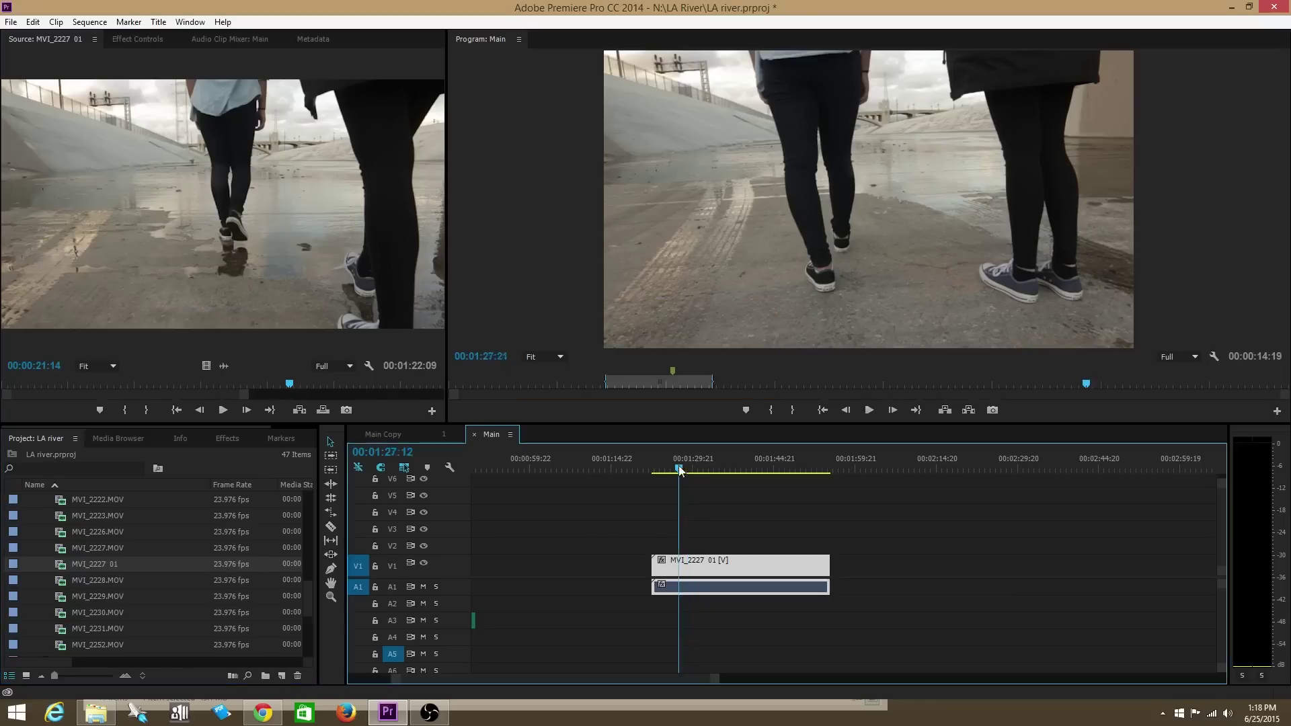
left_click(870, 413)
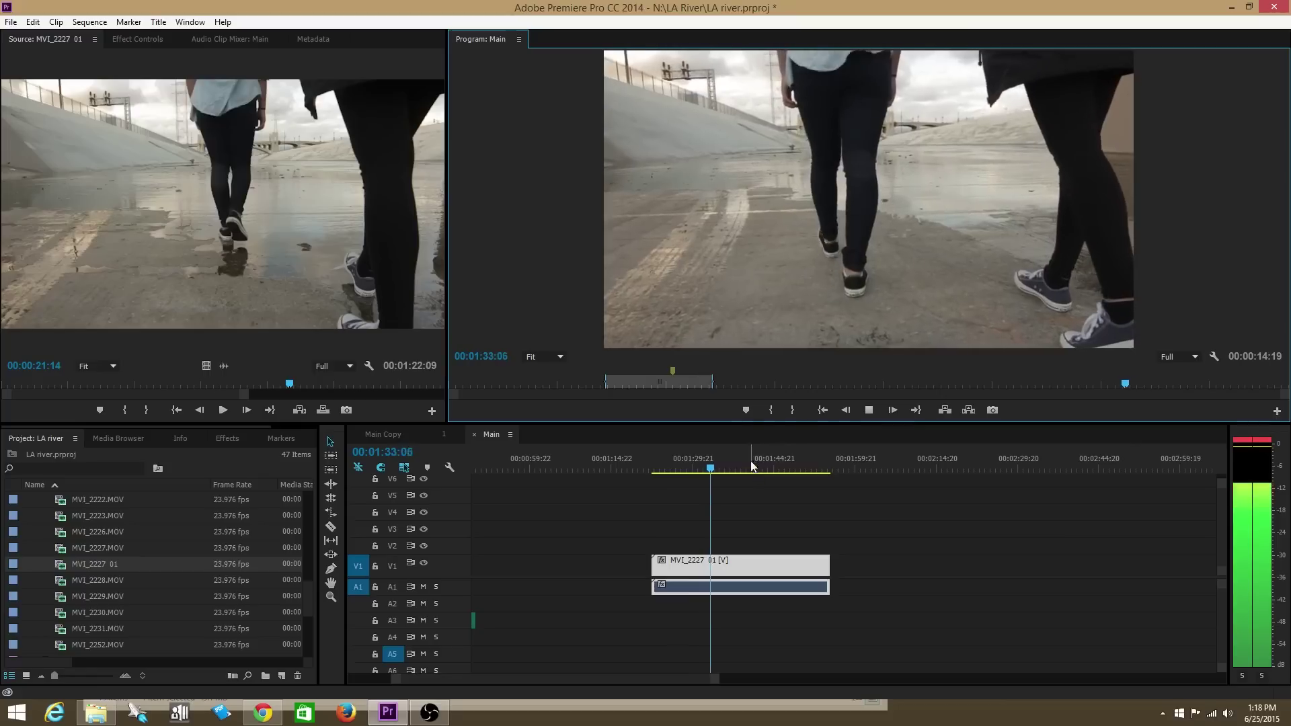
left_click(875, 411)
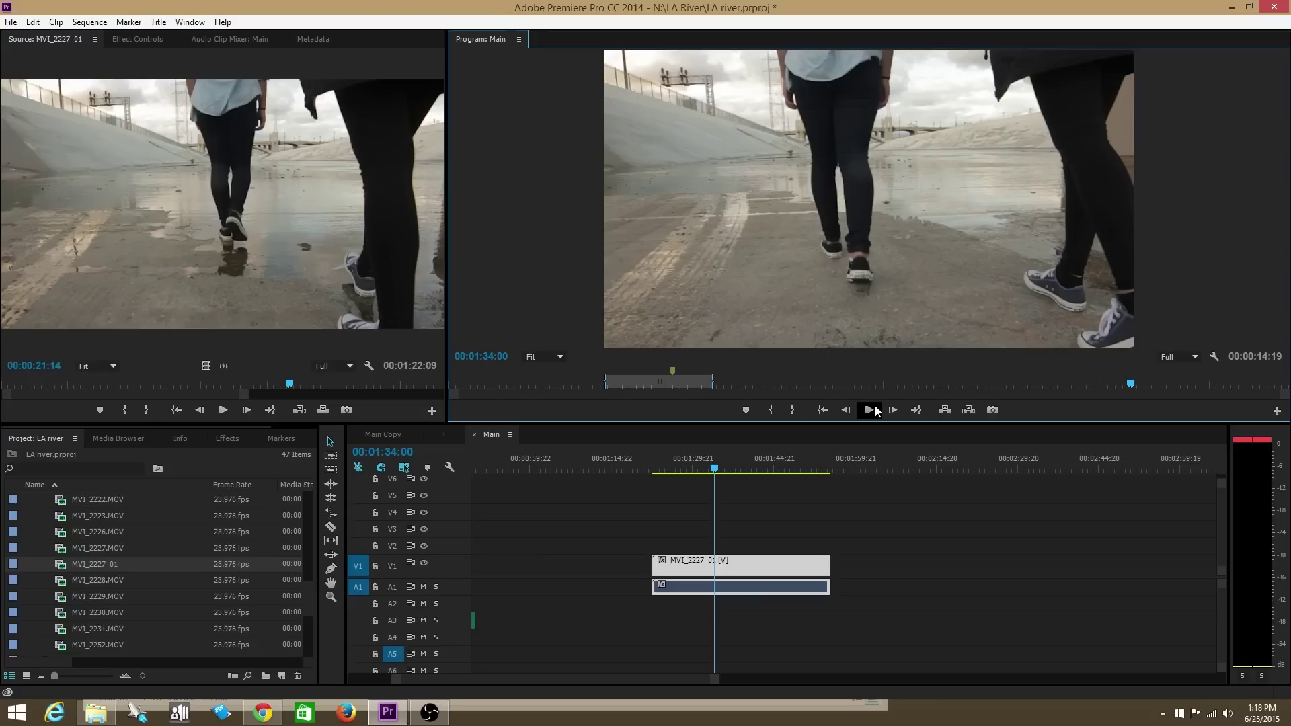
left_click(715, 462)
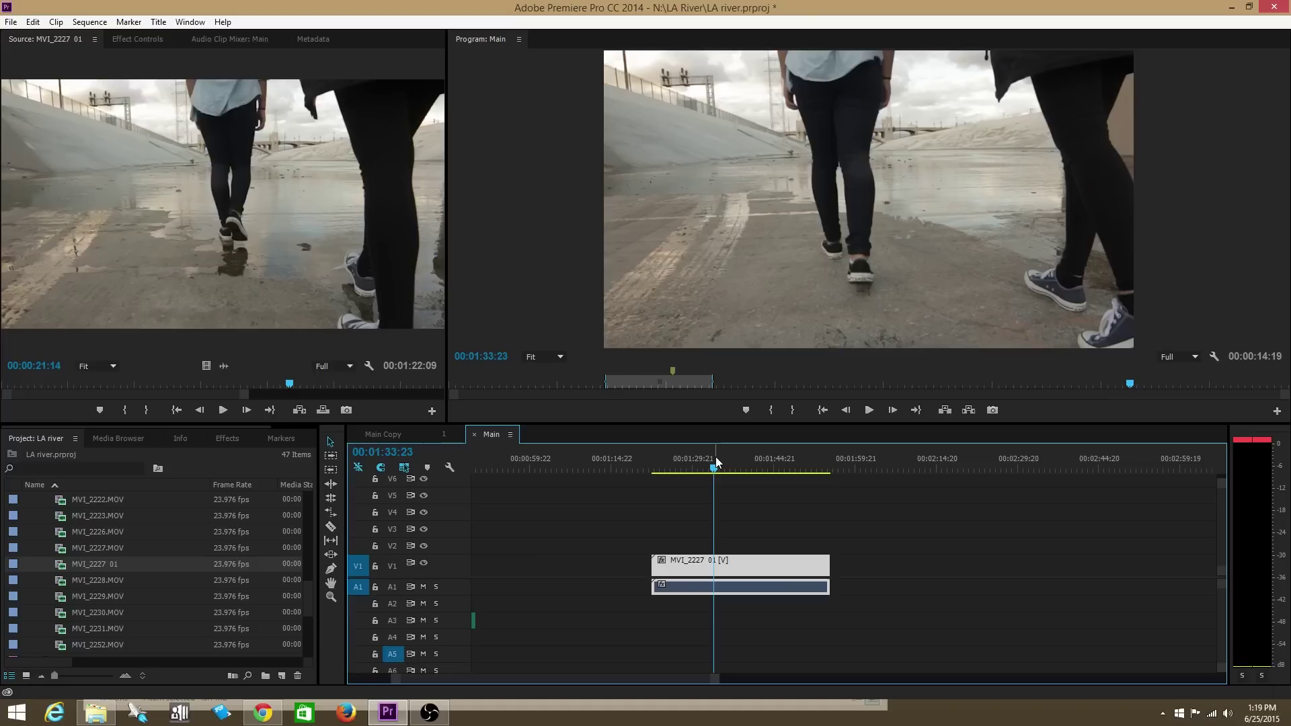
left_click(869, 410)
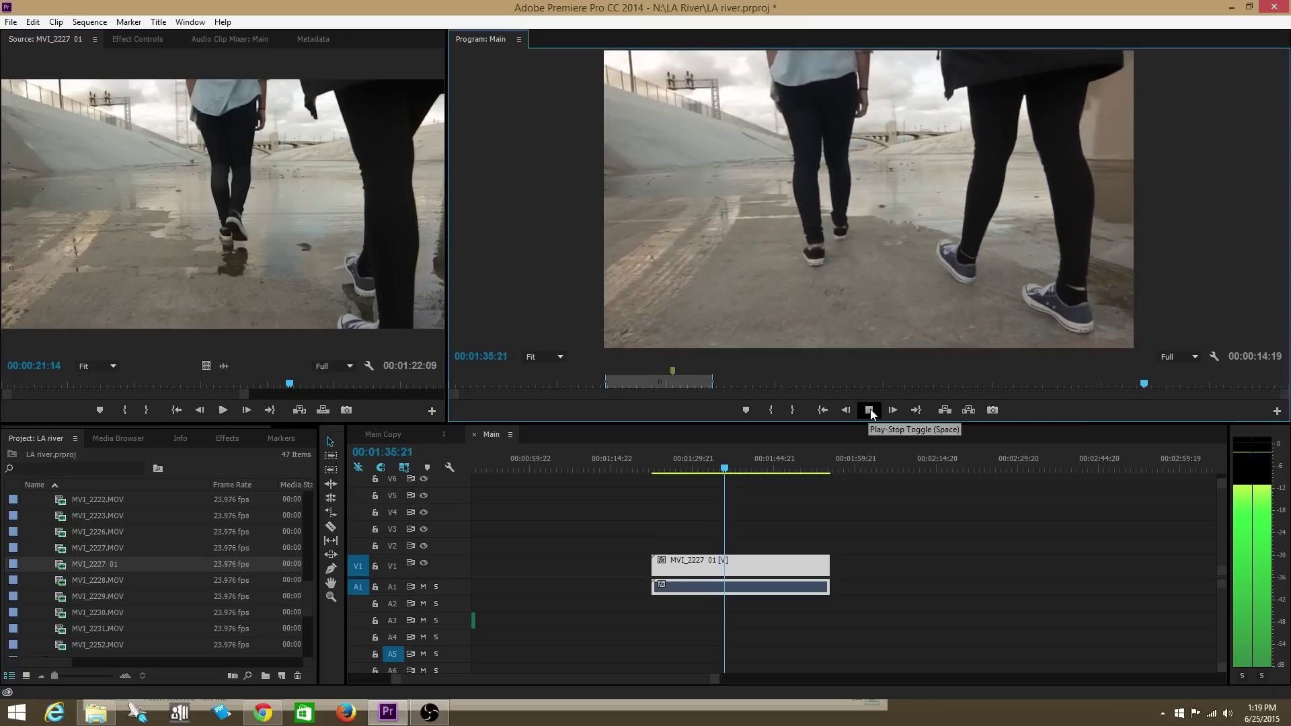
left_click(870, 411)
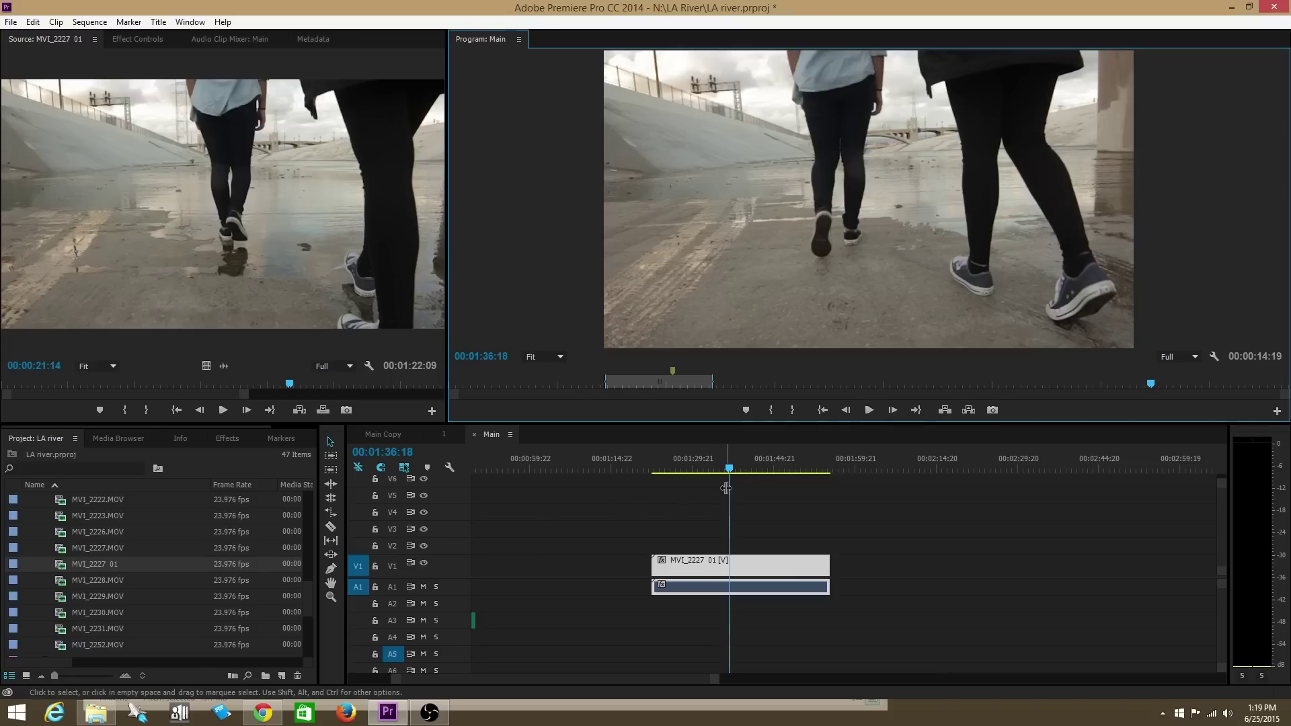
Step: Set the MVI_2227 01 footage back to its native 59.94 fps frame rate from the file
right_click(64, 566)
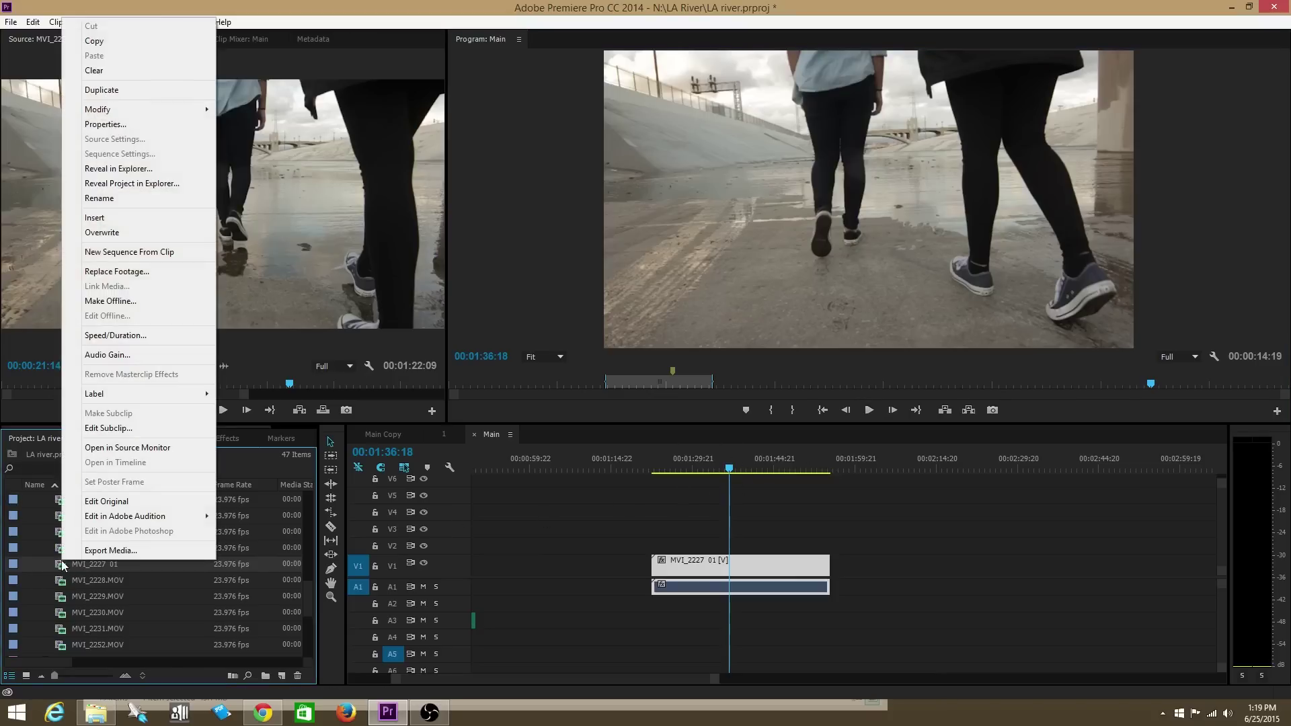
mouse_move(172, 109)
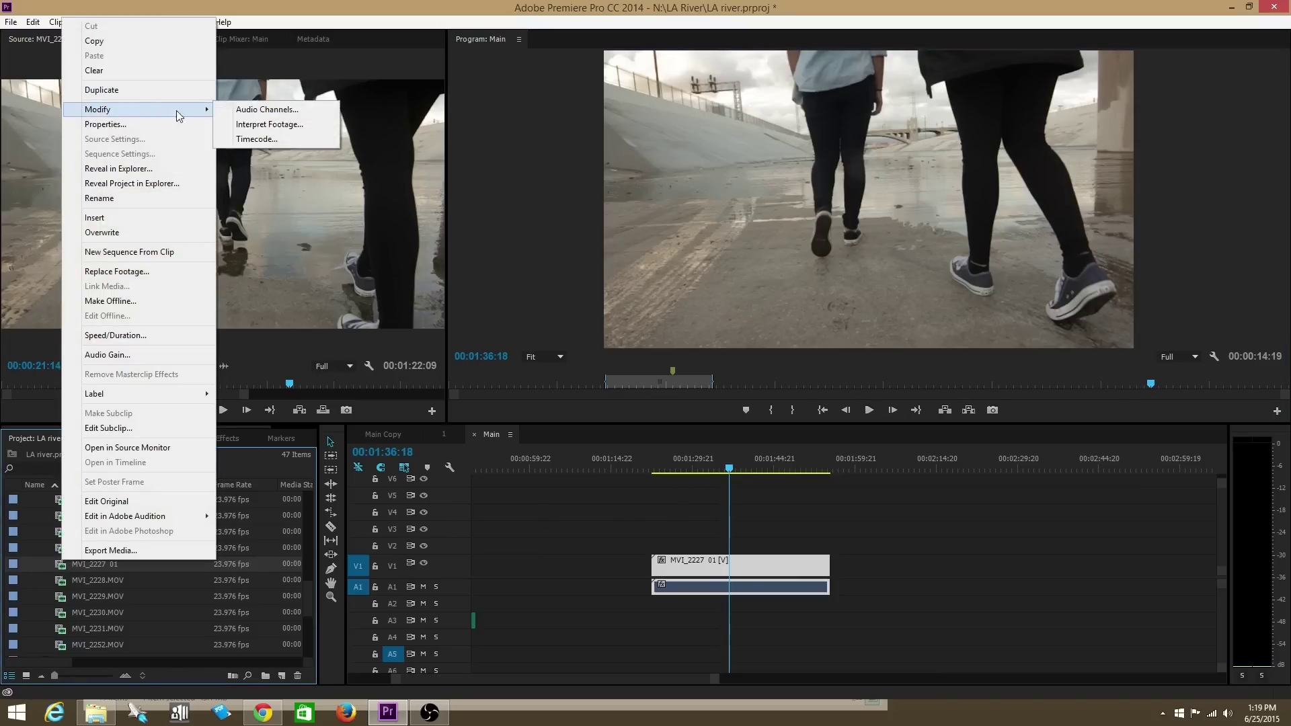
left_click(261, 126)
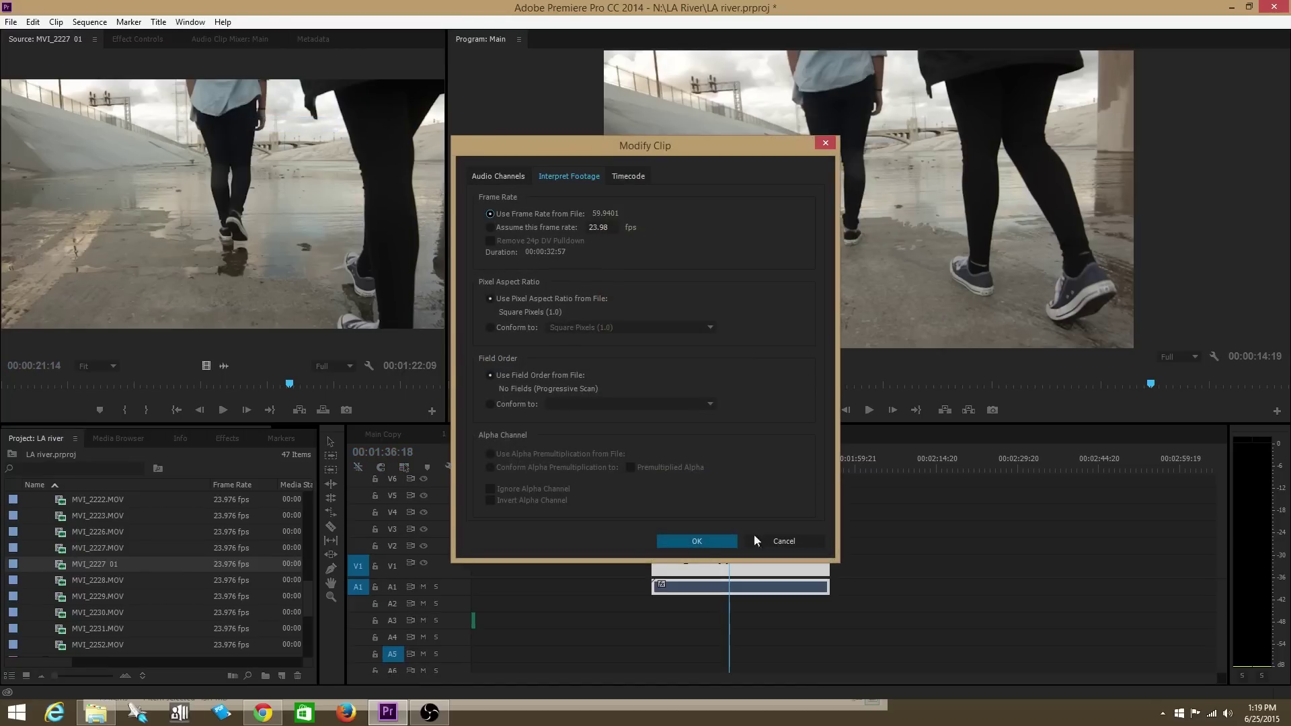
left_click(717, 535)
Step: Play the clip back at normal speed in the Program monitor
left_click(677, 462)
left_click(867, 412)
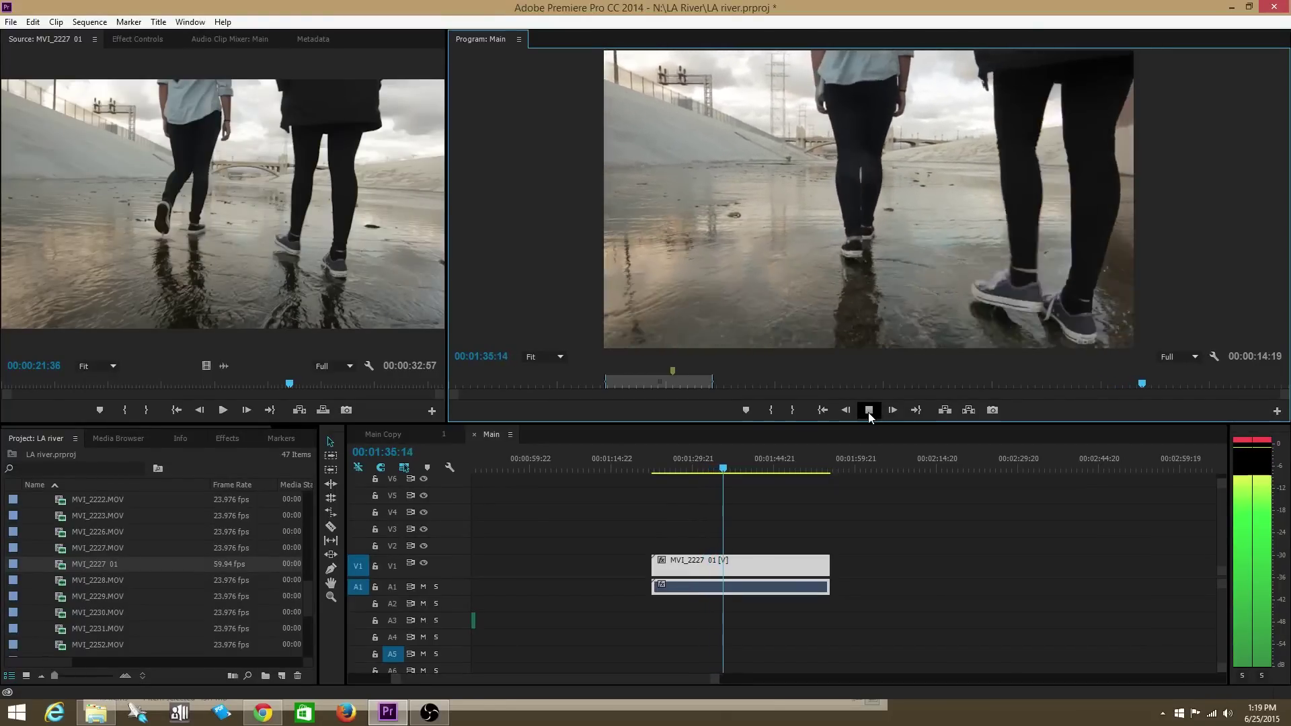
left_click(869, 412)
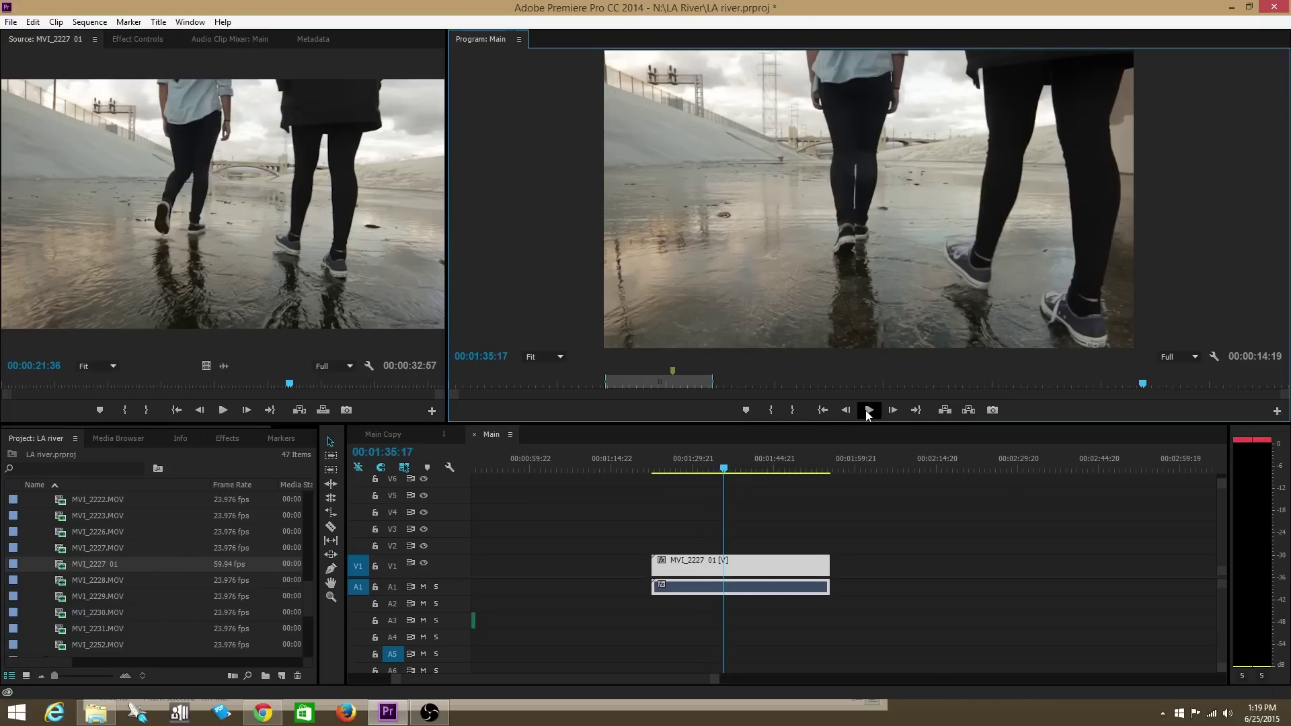
Step: Set the timeline clip's speed to 50%, stretching it to 00:01:05:20
right_click(750, 568)
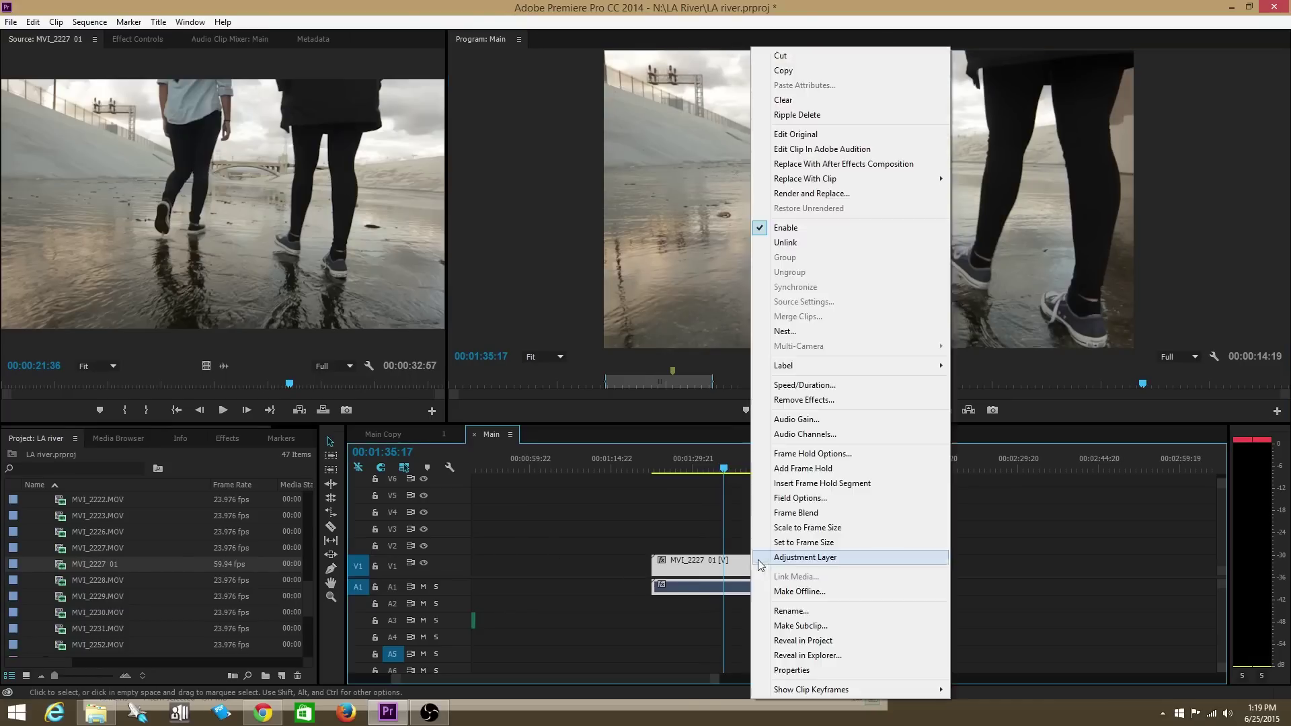
left_click(831, 389)
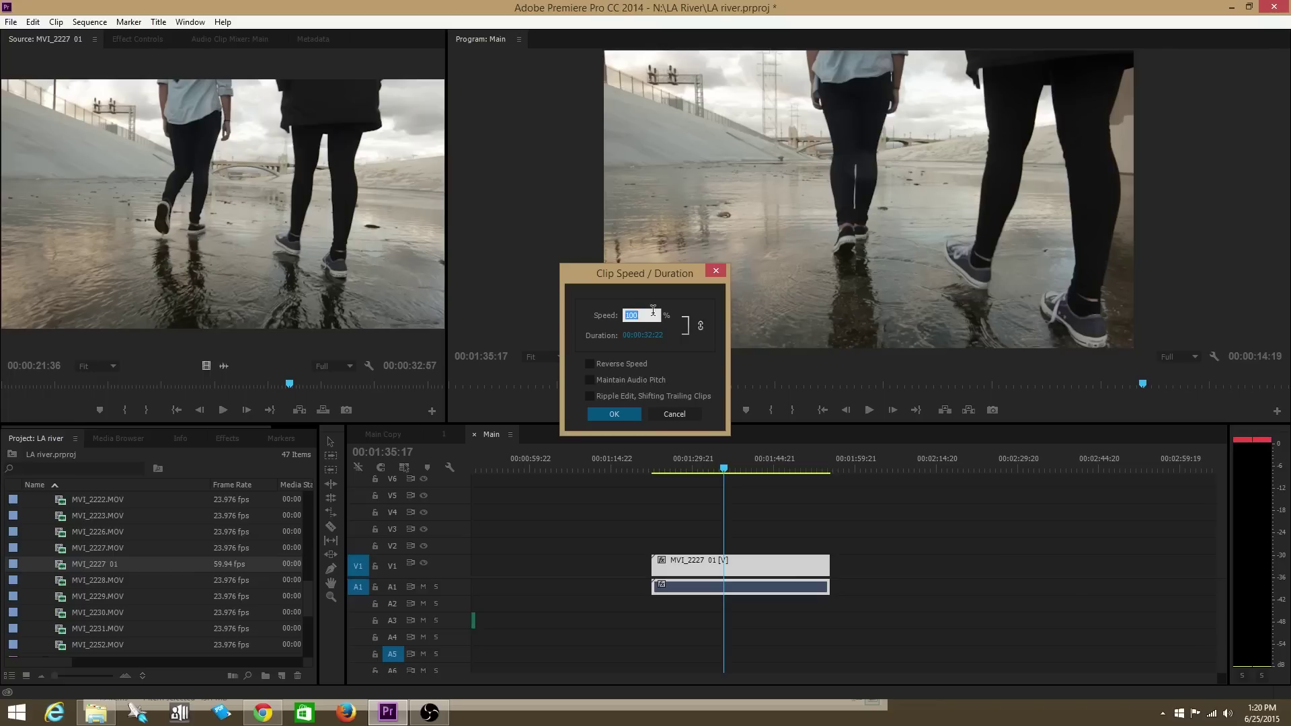
type("50")
left_click(613, 413)
Step: Preview the 50%-speed clip from 00:01:31:15, save the project, and review it again
left_click_drag(679, 460, 704, 465)
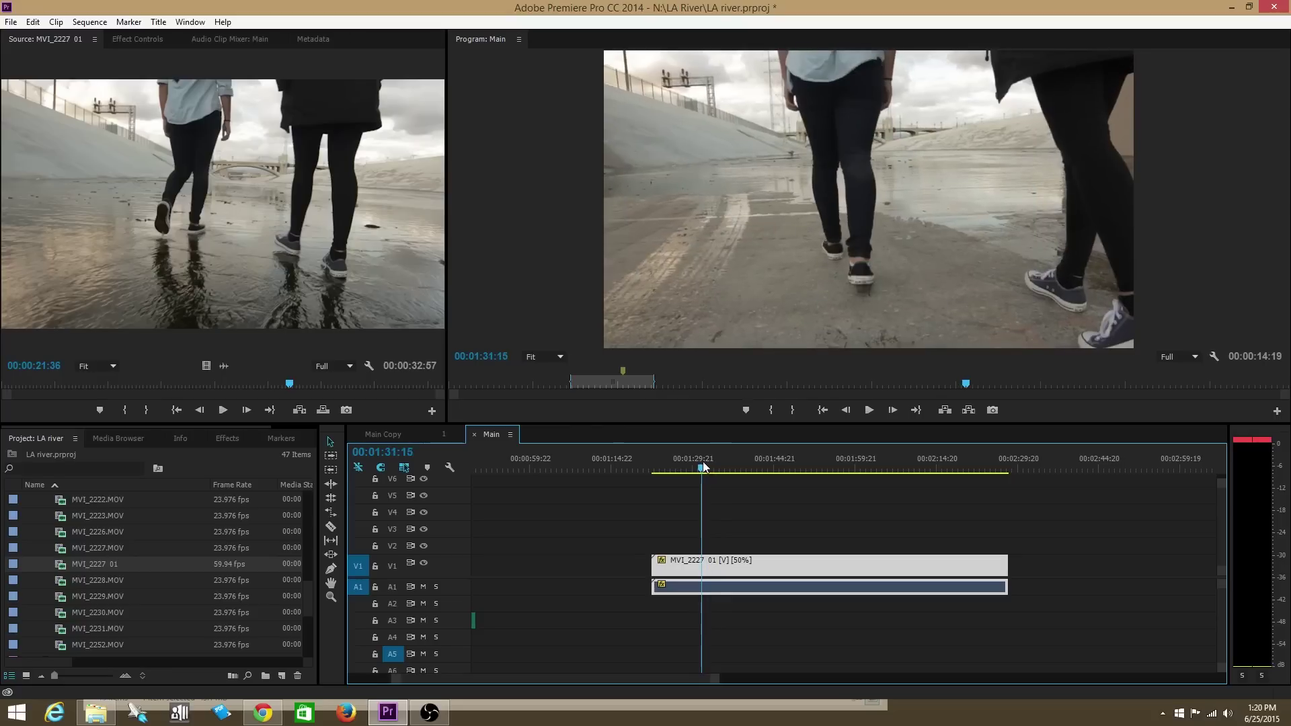
left_click(873, 412)
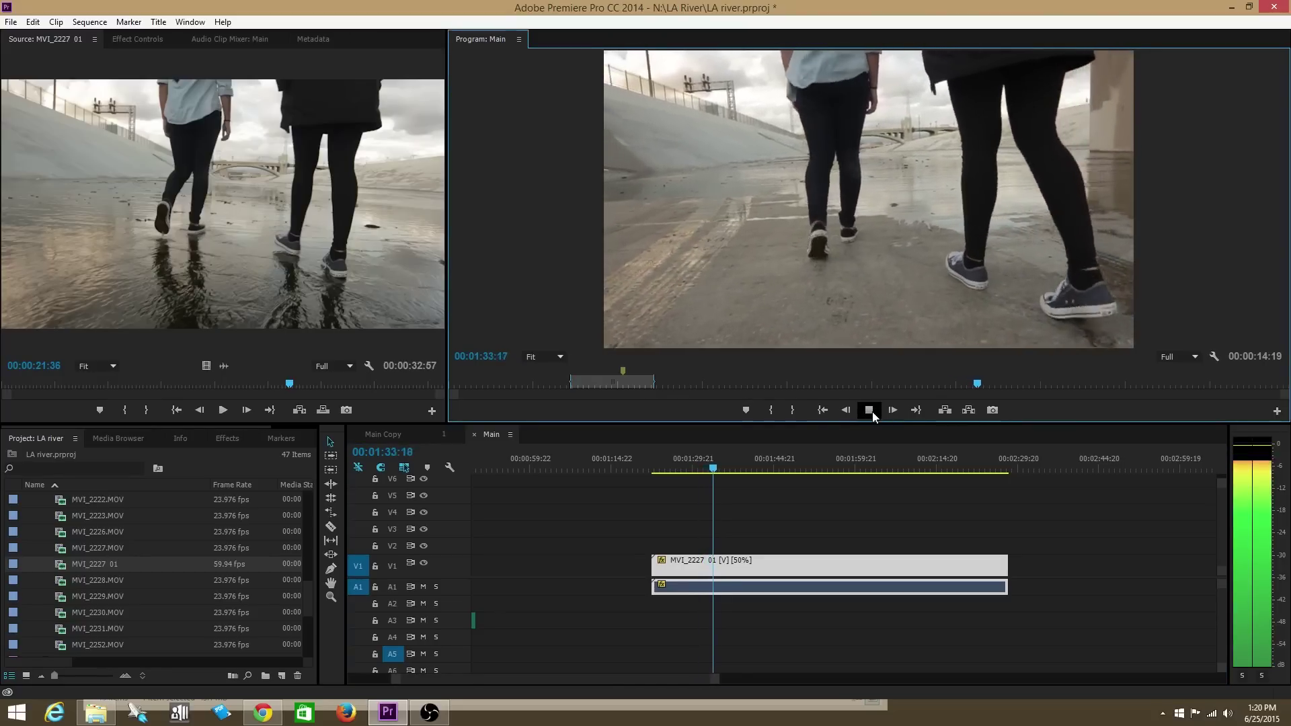
left_click(873, 410)
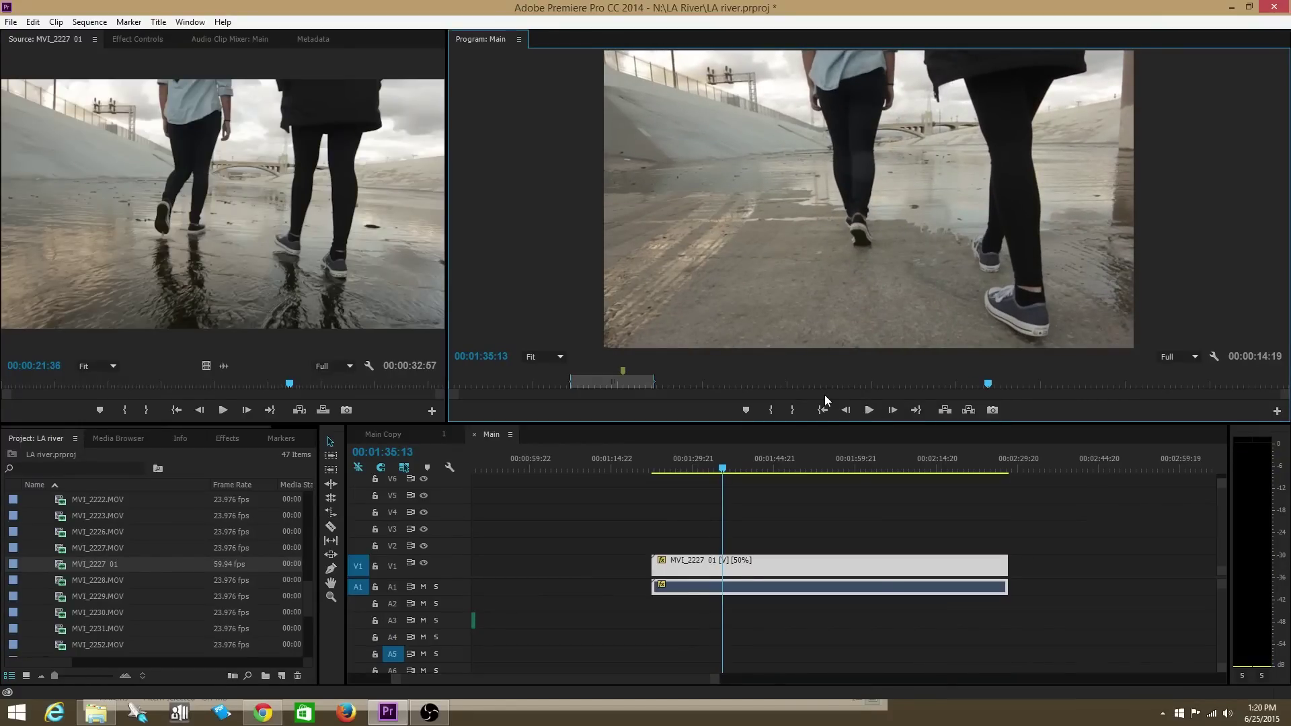
key("ctrl+s")
left_click(869, 411)
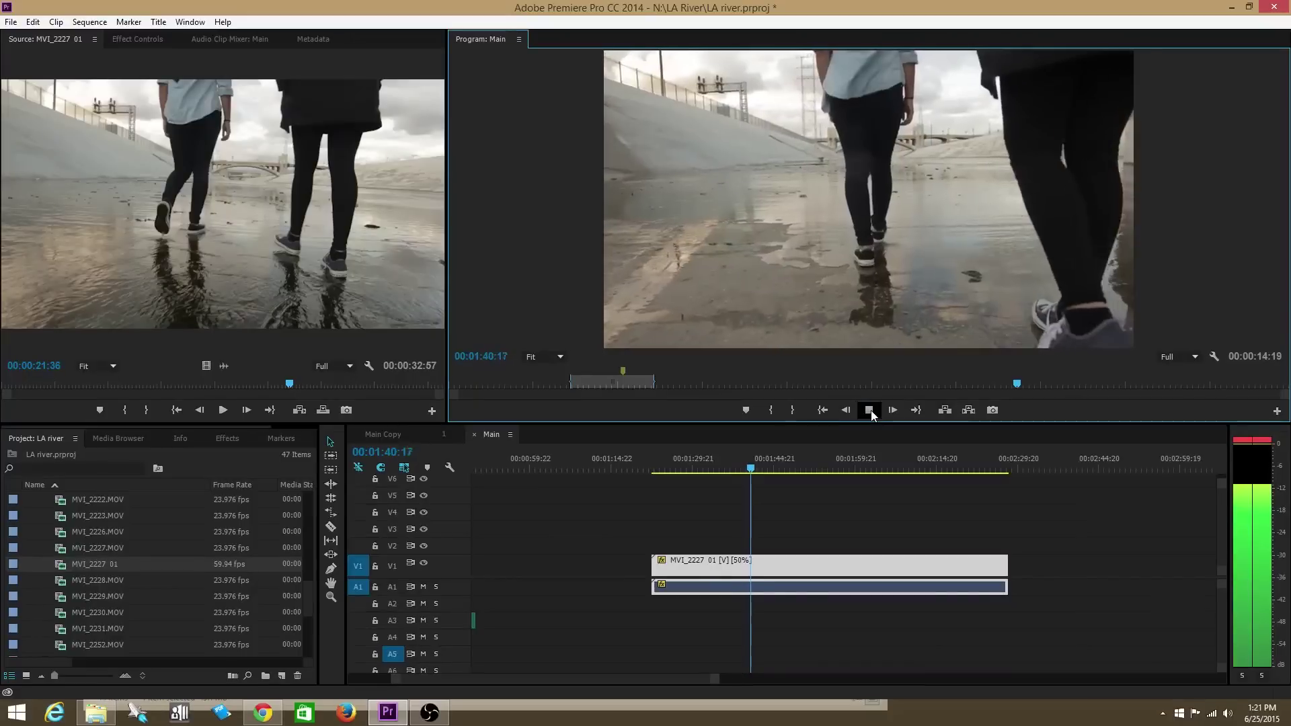
left_click(869, 412)
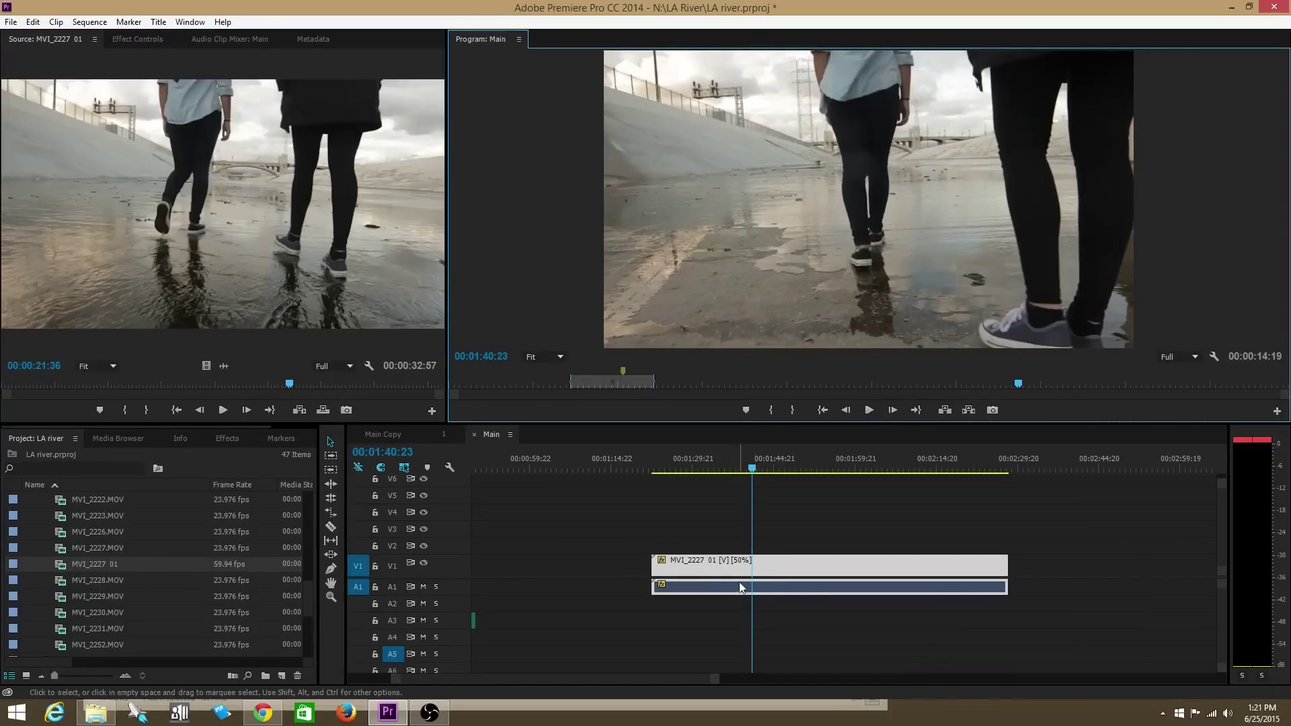
Step: Return the timeline clip to 100% speed, shortening it to about 00:00:32:22
right_click(772, 564)
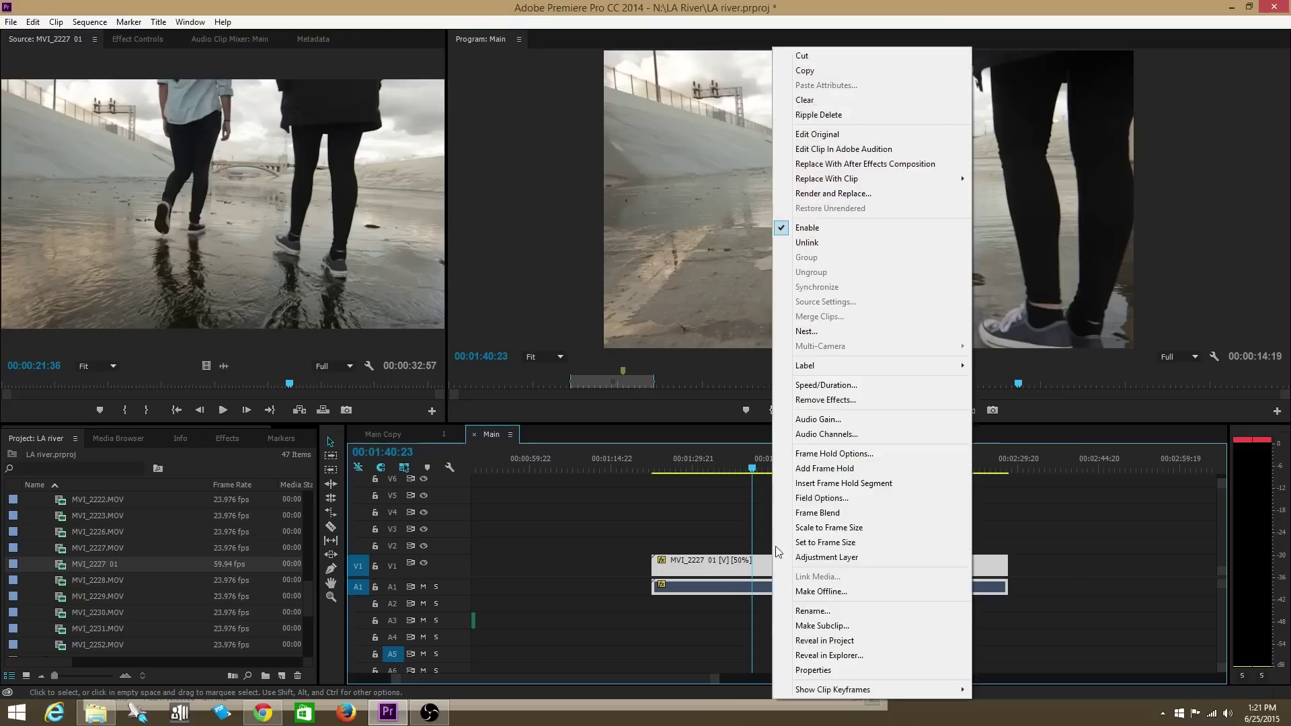
left_click(818, 386)
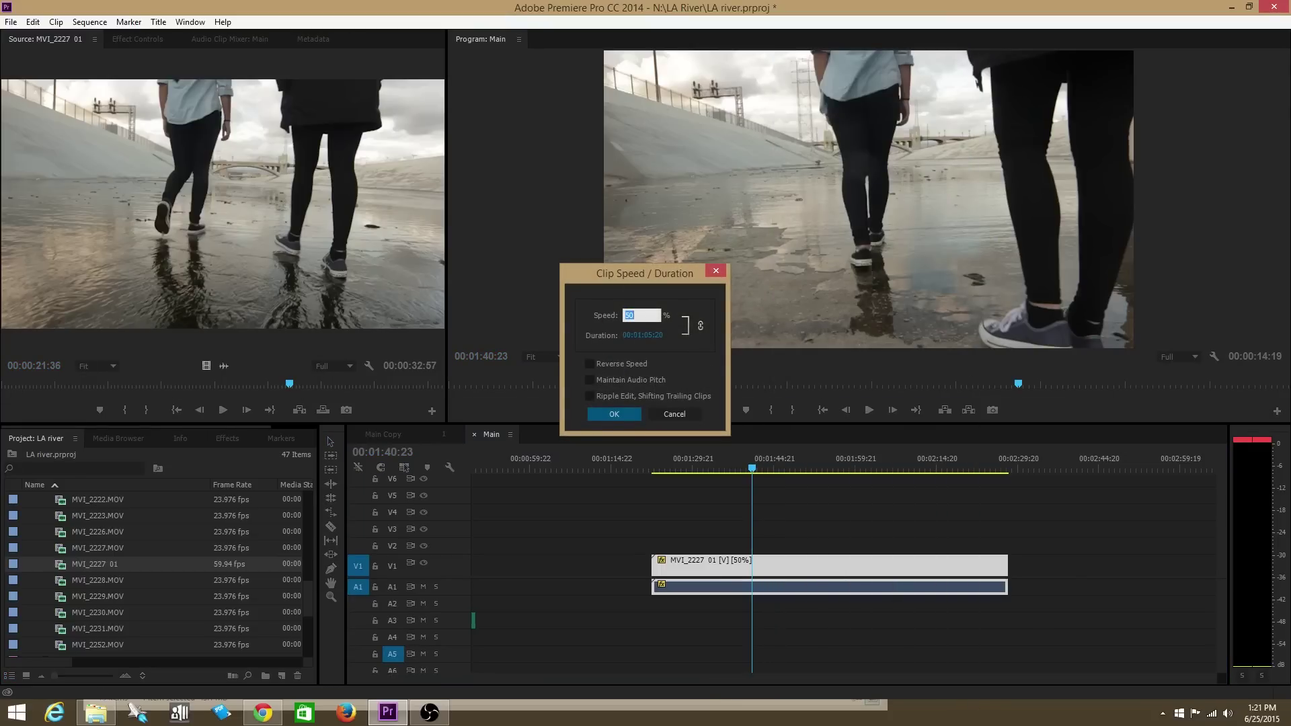
type("1")
key("Return")
left_click(700, 462)
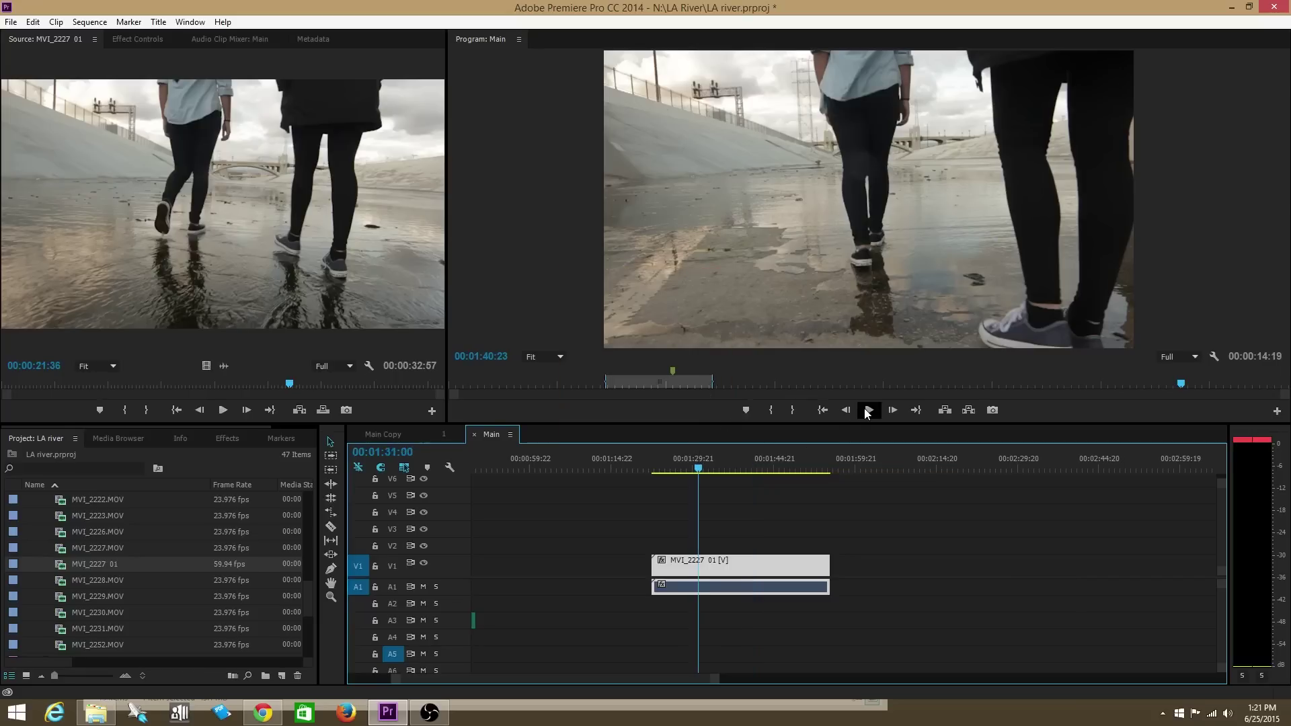
Step: Play the clip at normal speed, zoom the timeline in, and park the playhead at 00:01:27:04
left_click(867, 410)
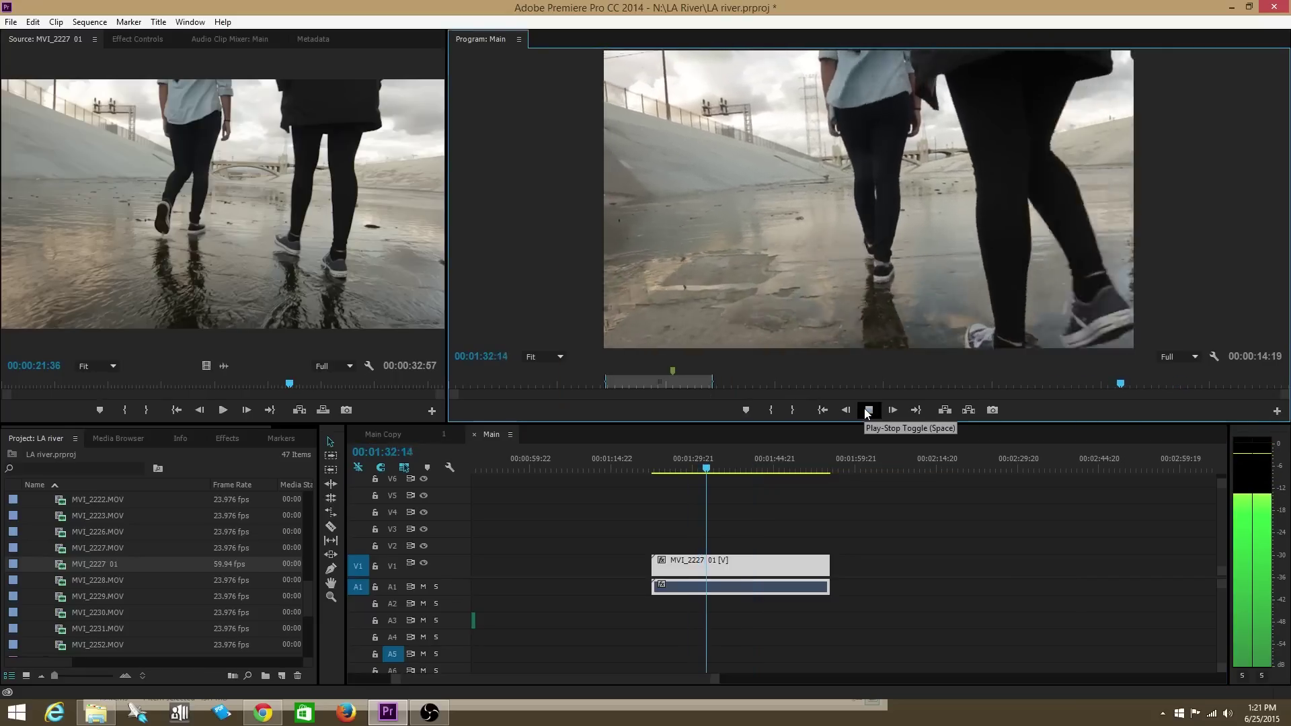
left_click(868, 410)
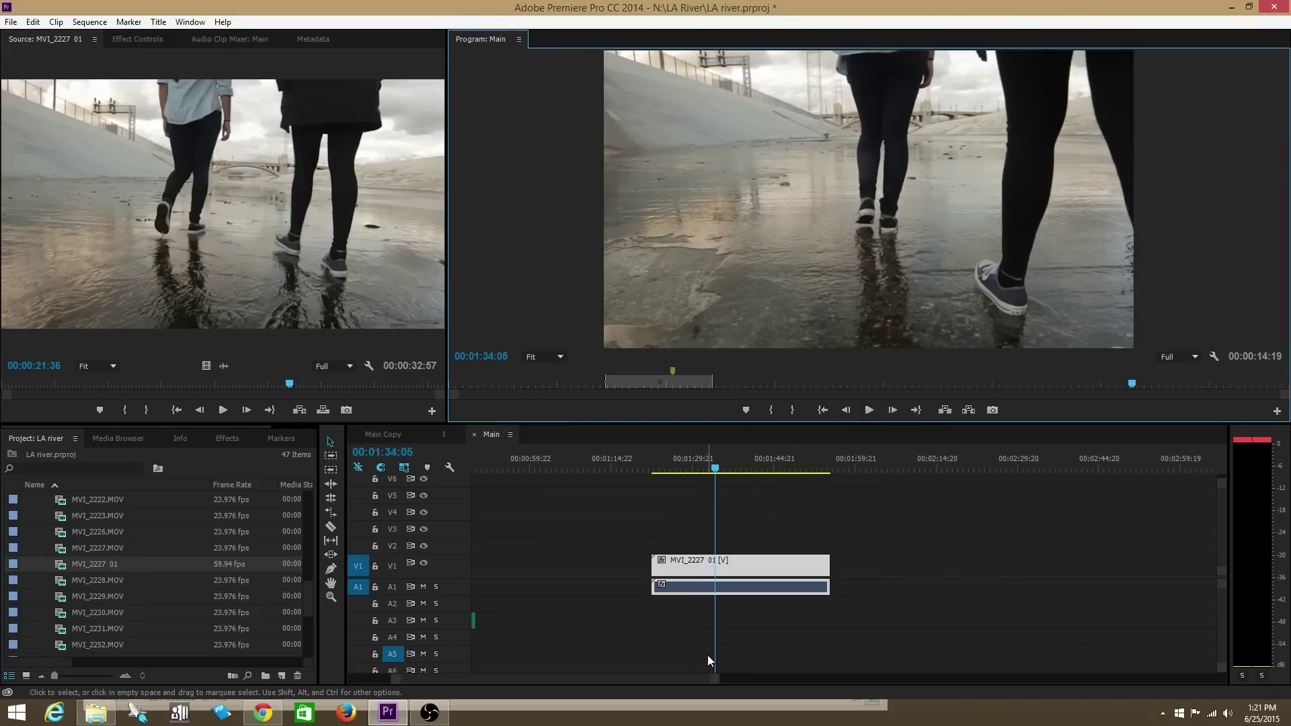
left_click_drag(719, 680, 674, 689)
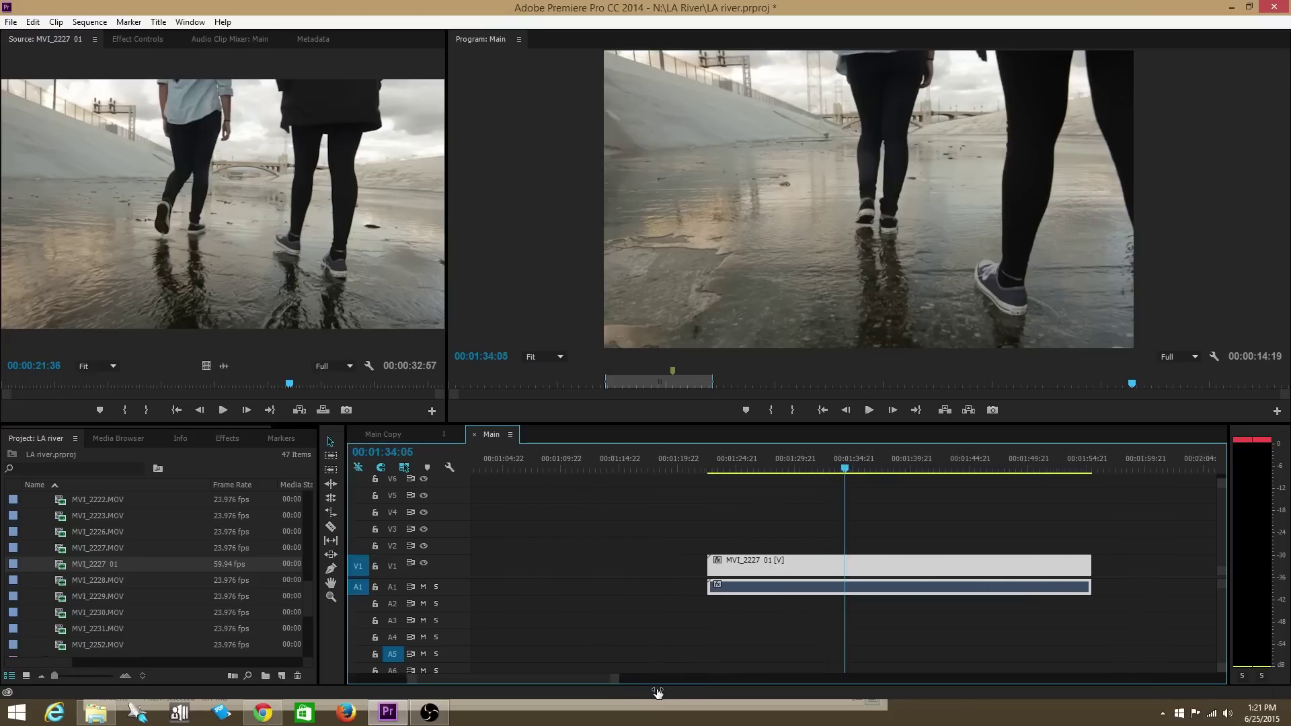
scroll(678, 598, "down", 4)
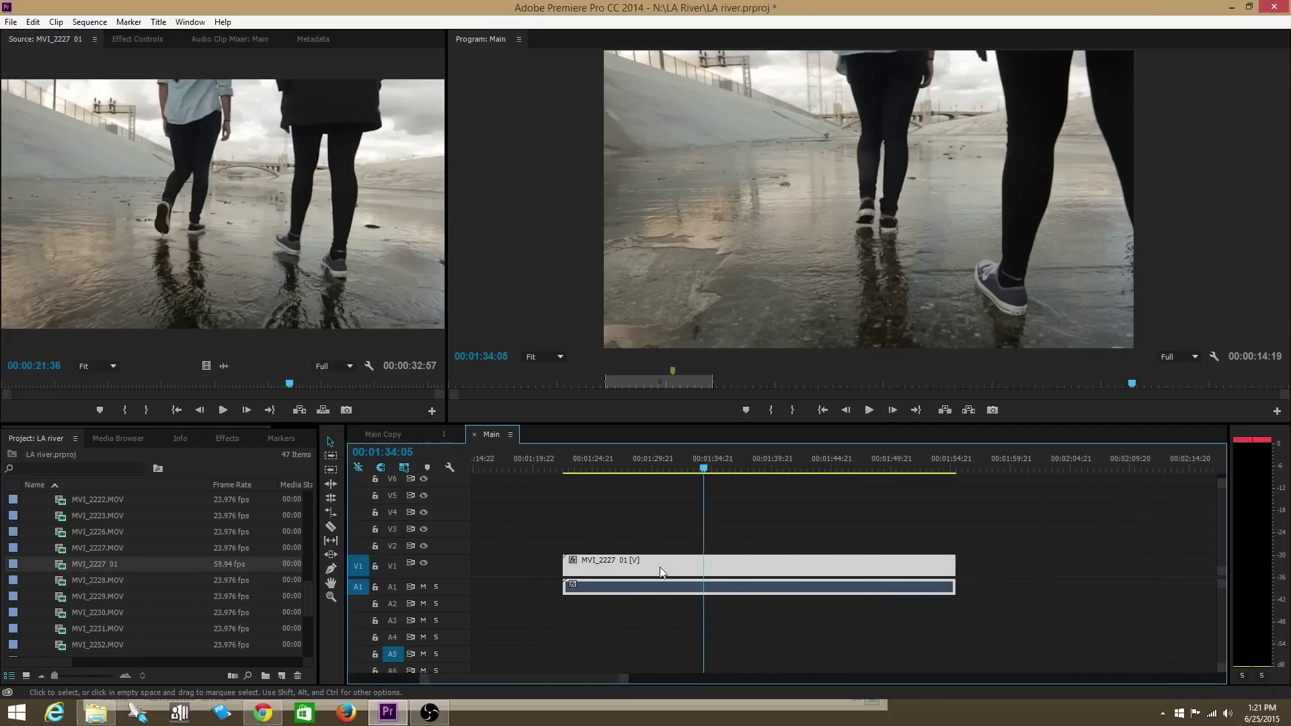
left_click_drag(630, 466, 622, 470)
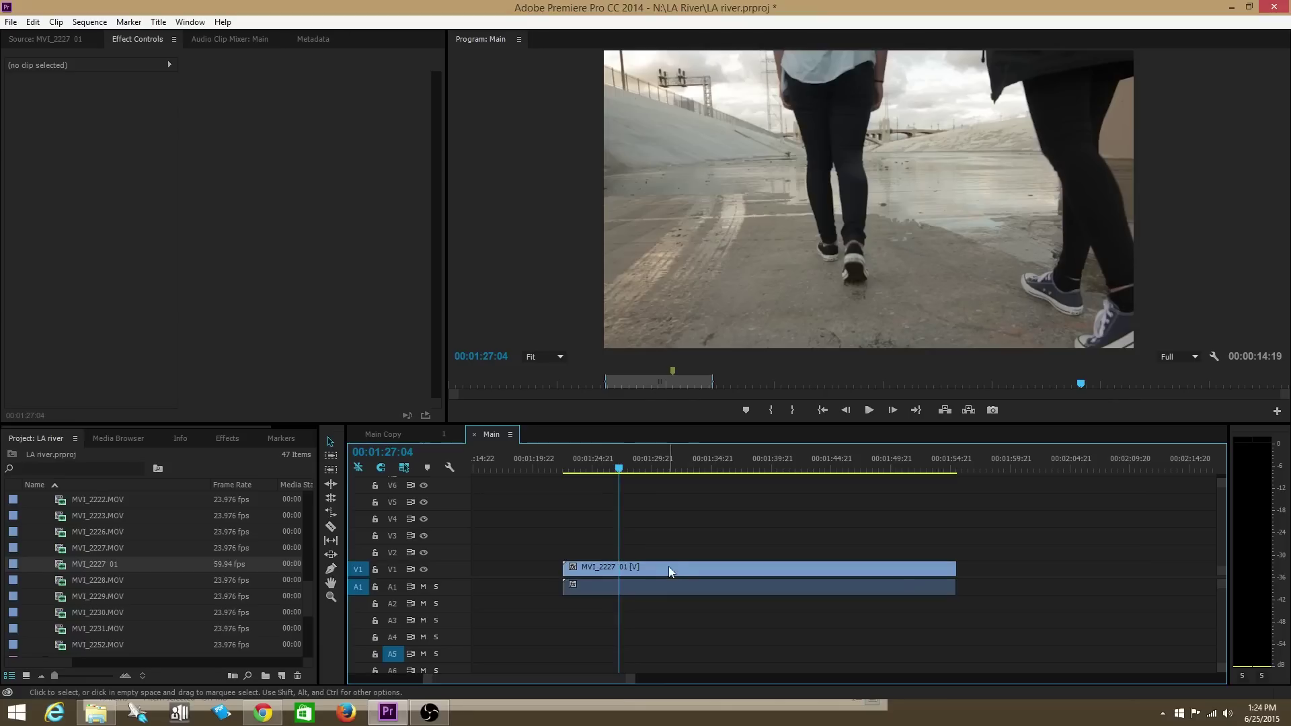
Step: Show the clip's Time Remapping > Speed keyframes and enlarge the V1 track height
right_click(655, 565)
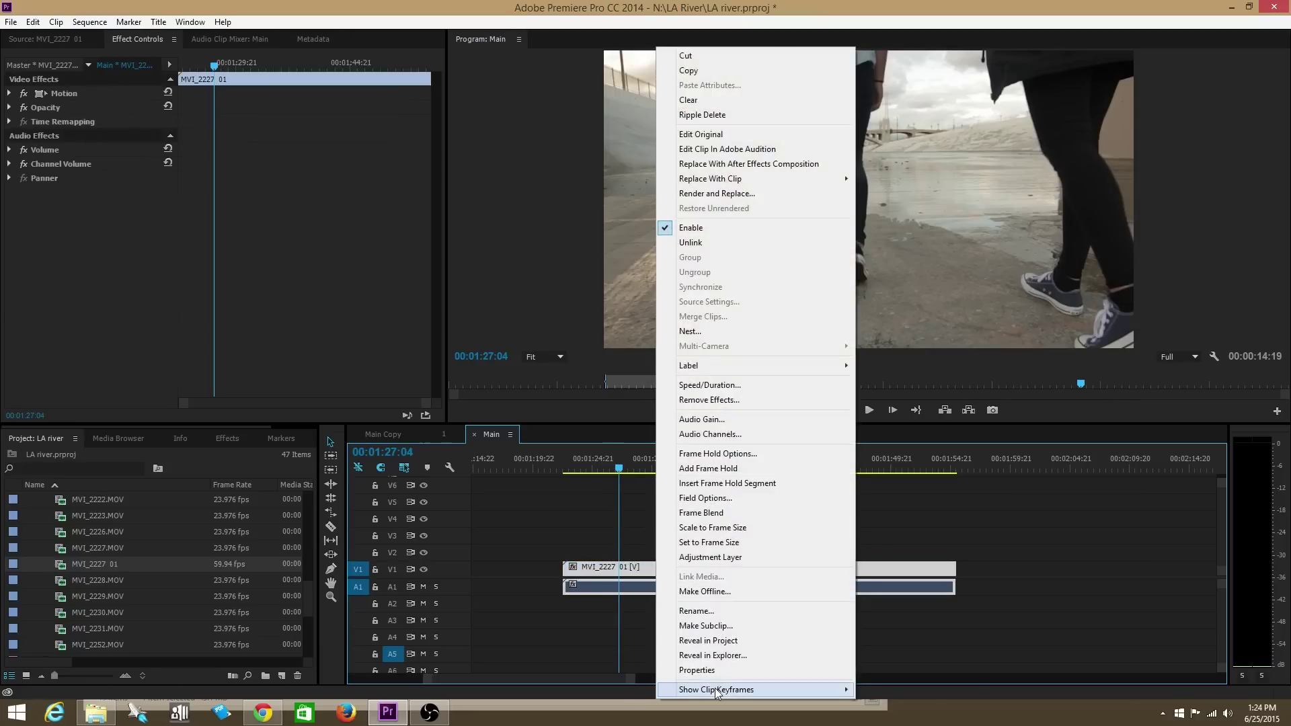
mouse_move(717, 690)
mouse_move(879, 691)
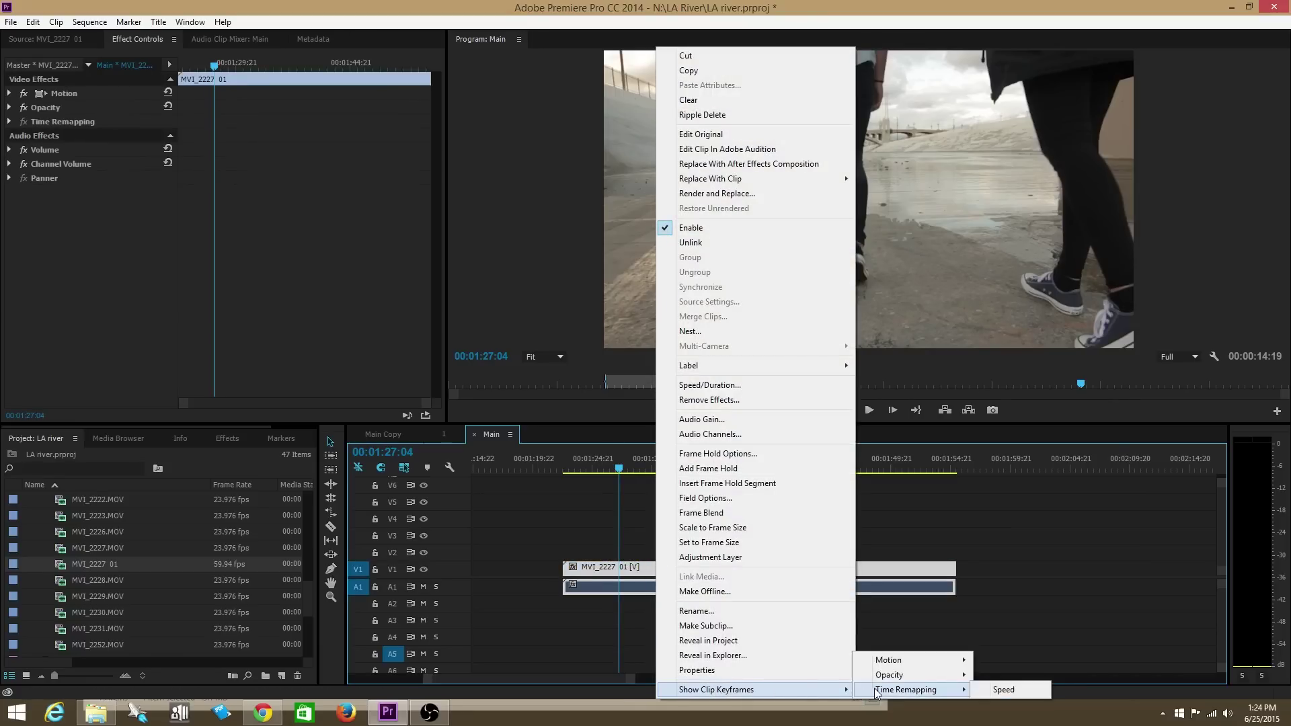
left_click(998, 691)
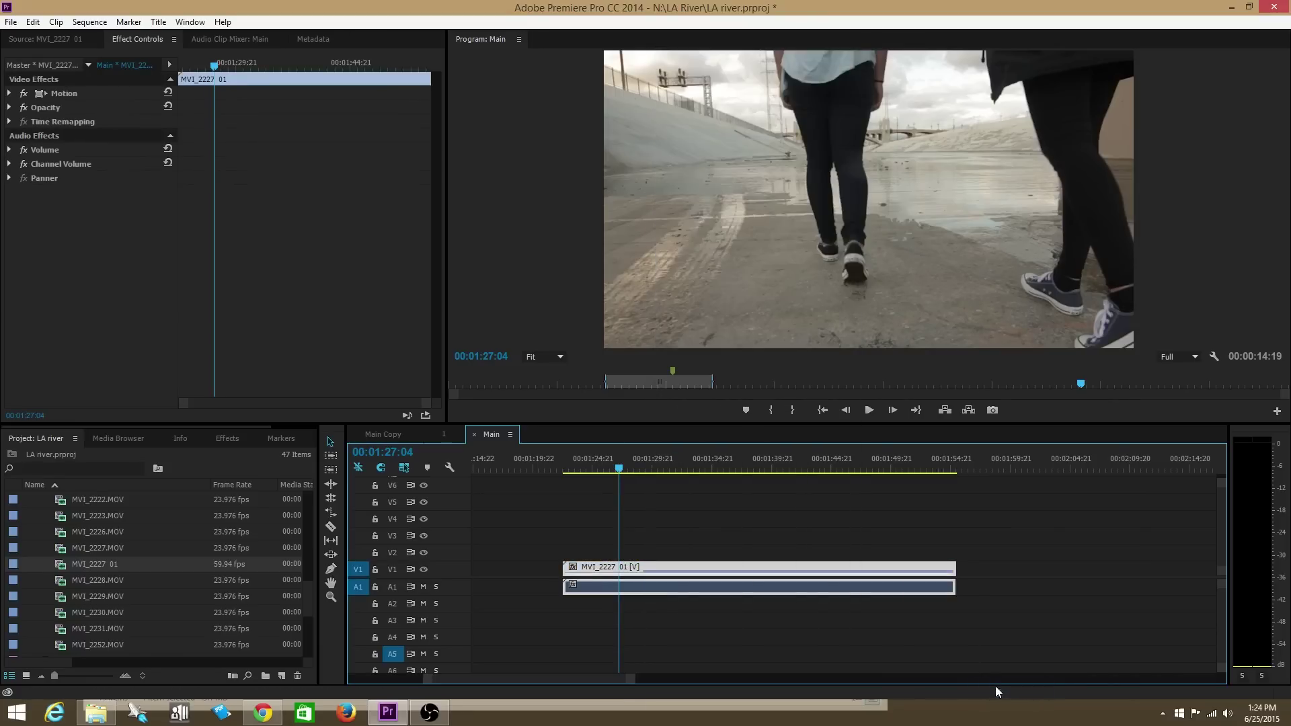
scroll(451, 566, "up", 4)
scroll(451, 566, "up", 3)
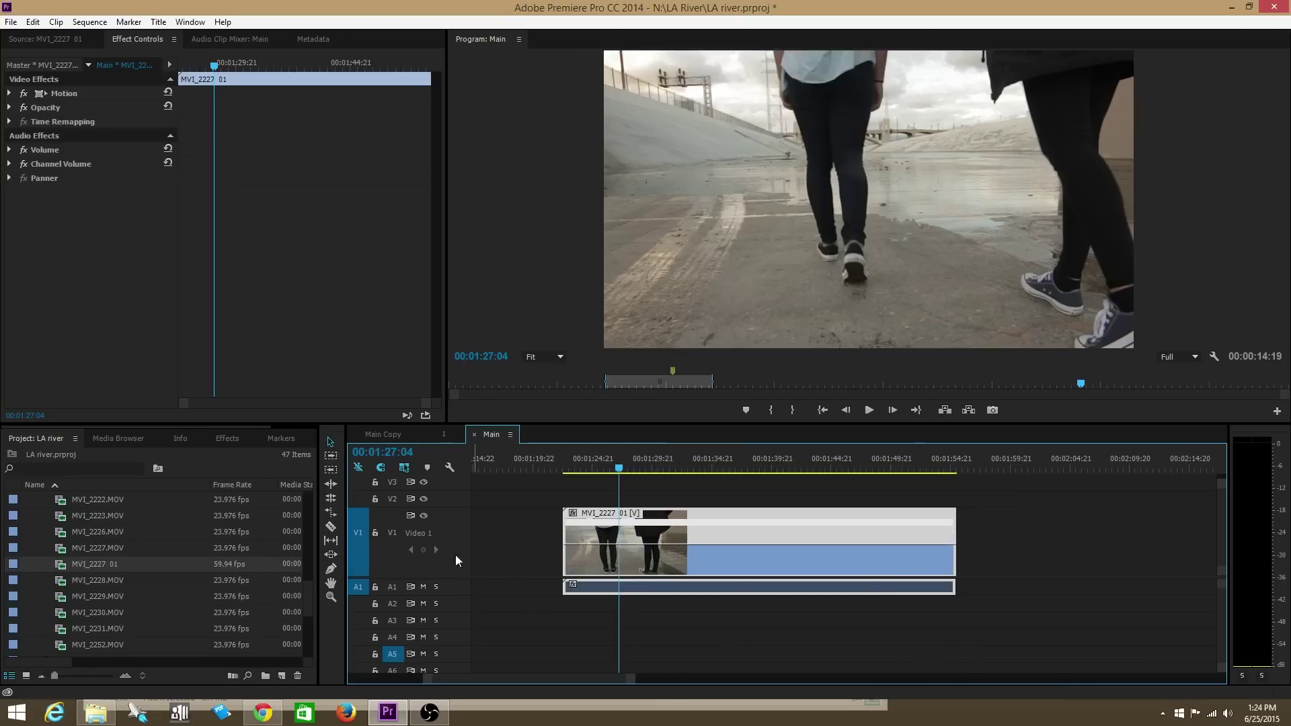
Step: Add speed keyframes at 00:01:27:15 and 00:01:34:12 on the clip, then save
double_click(596, 543)
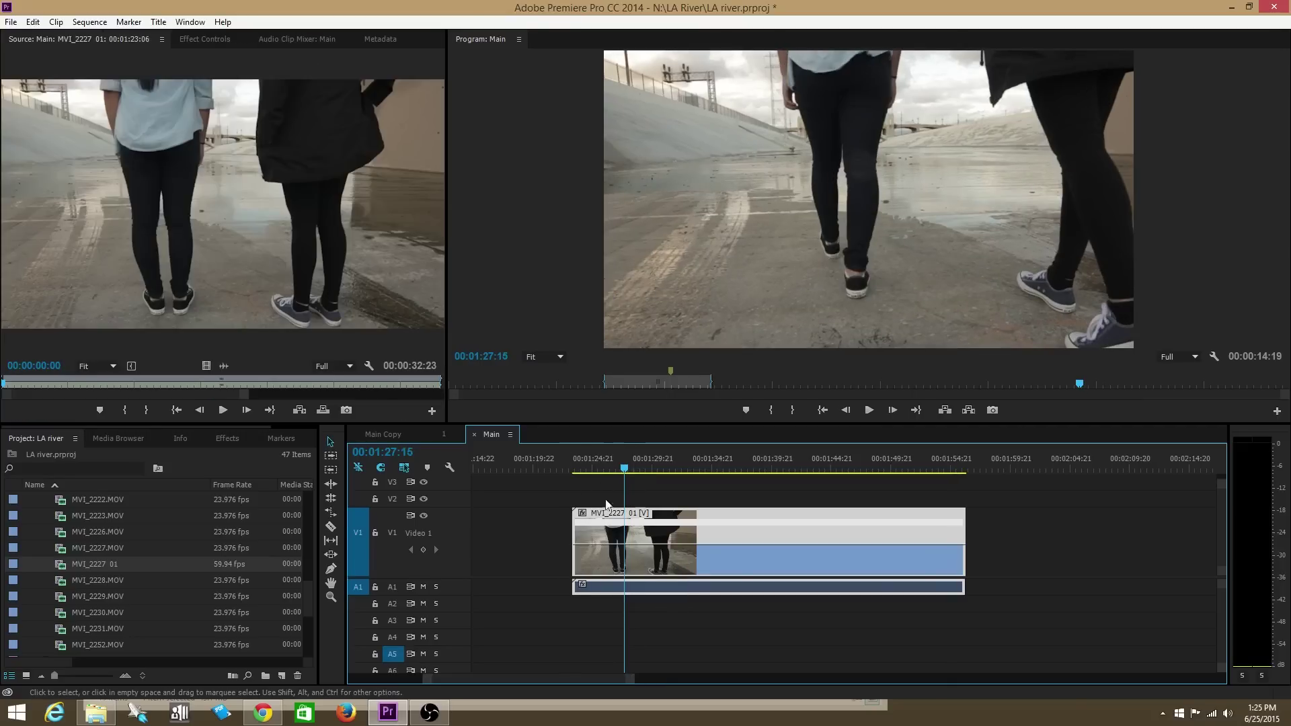
left_click(423, 551)
left_click_drag(695, 461, 710, 460)
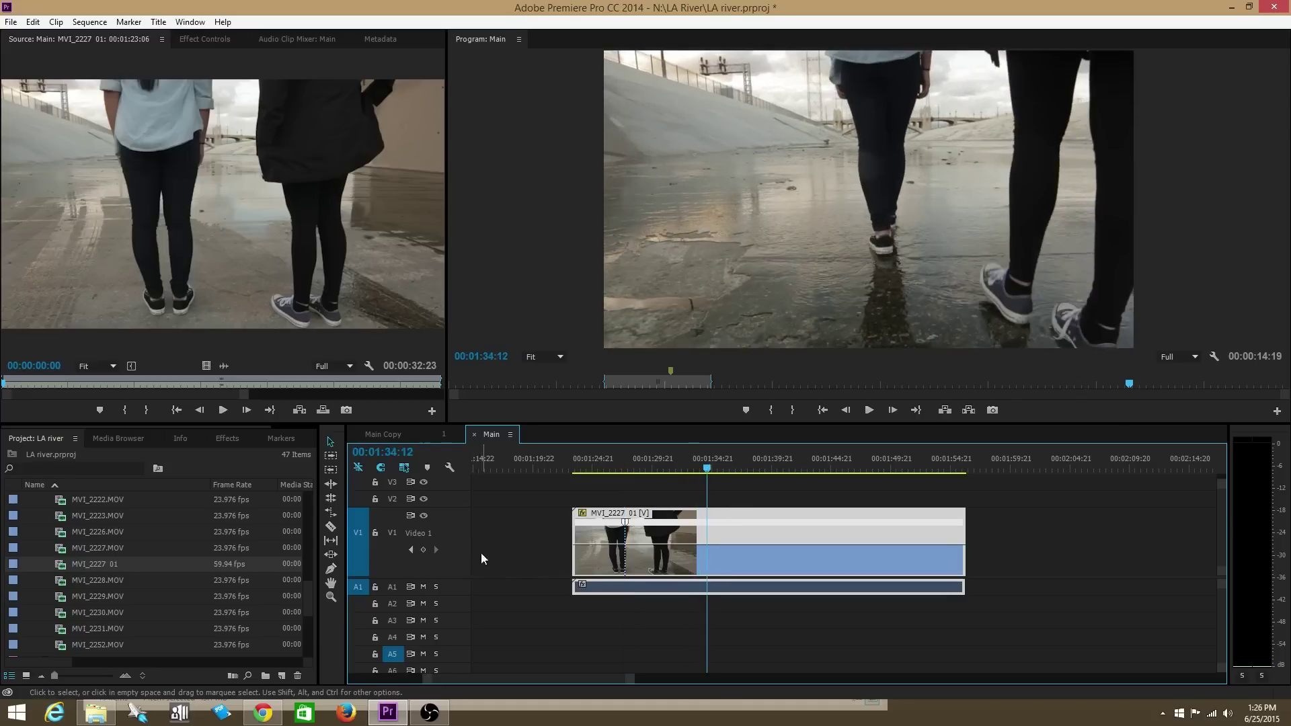
left_click(423, 550)
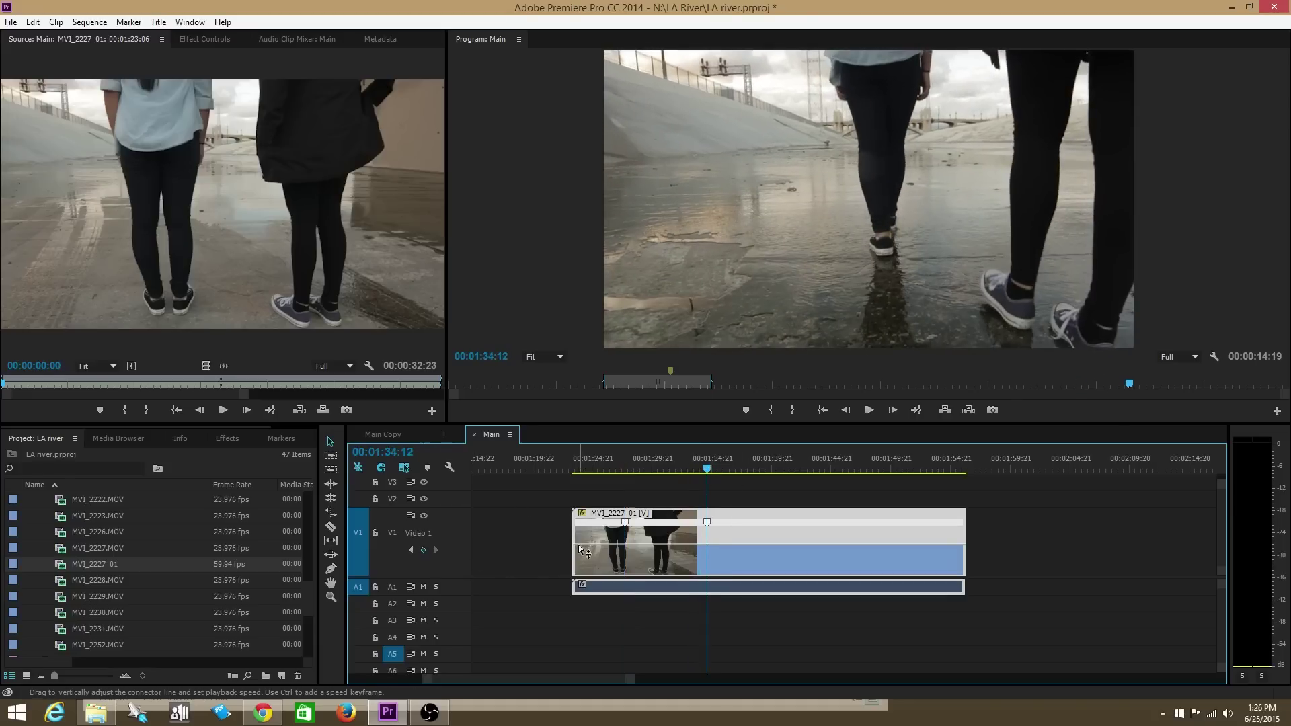
key("ctrl+s")
Step: Drag the speed after the second keyframe down to 64%, then play the ramp from 00:01:23:19
mouse_move(659, 544)
left_mouse_down()
mouse_move(665, 554)
mouse_move(636, 547)
left_mouse_up()
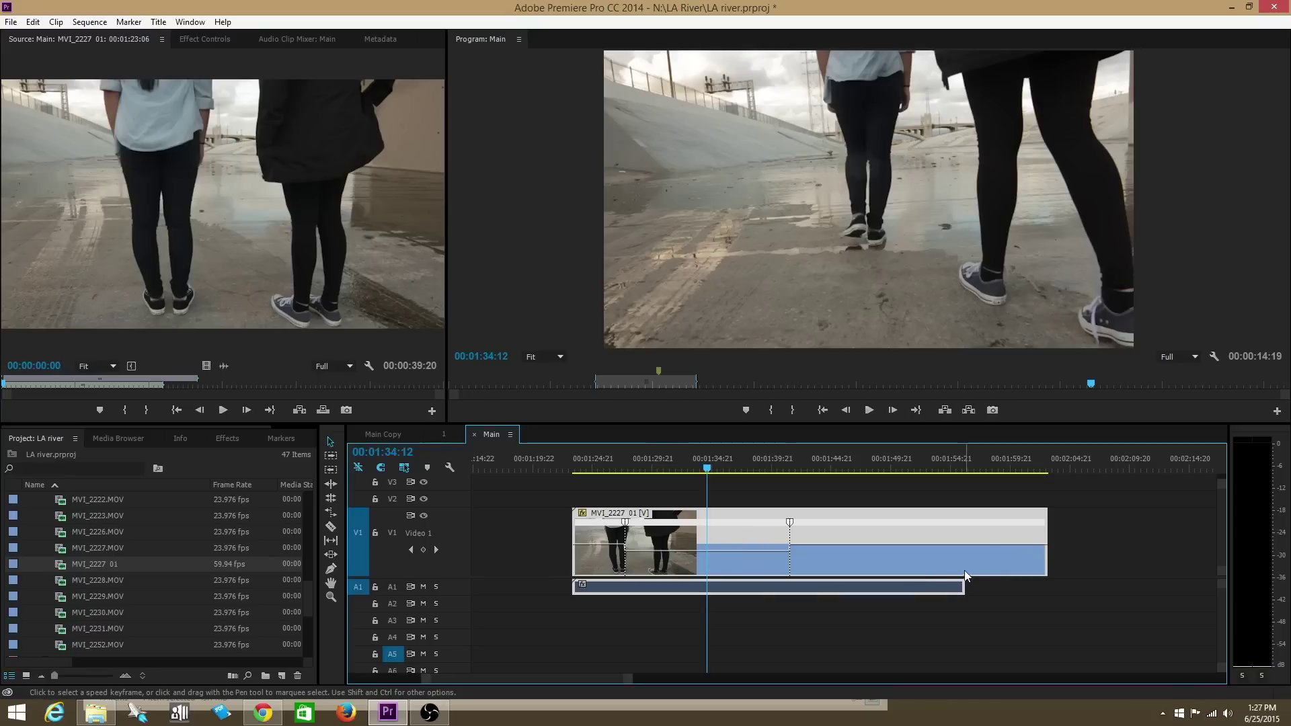
left_click(580, 464)
left_click(870, 409)
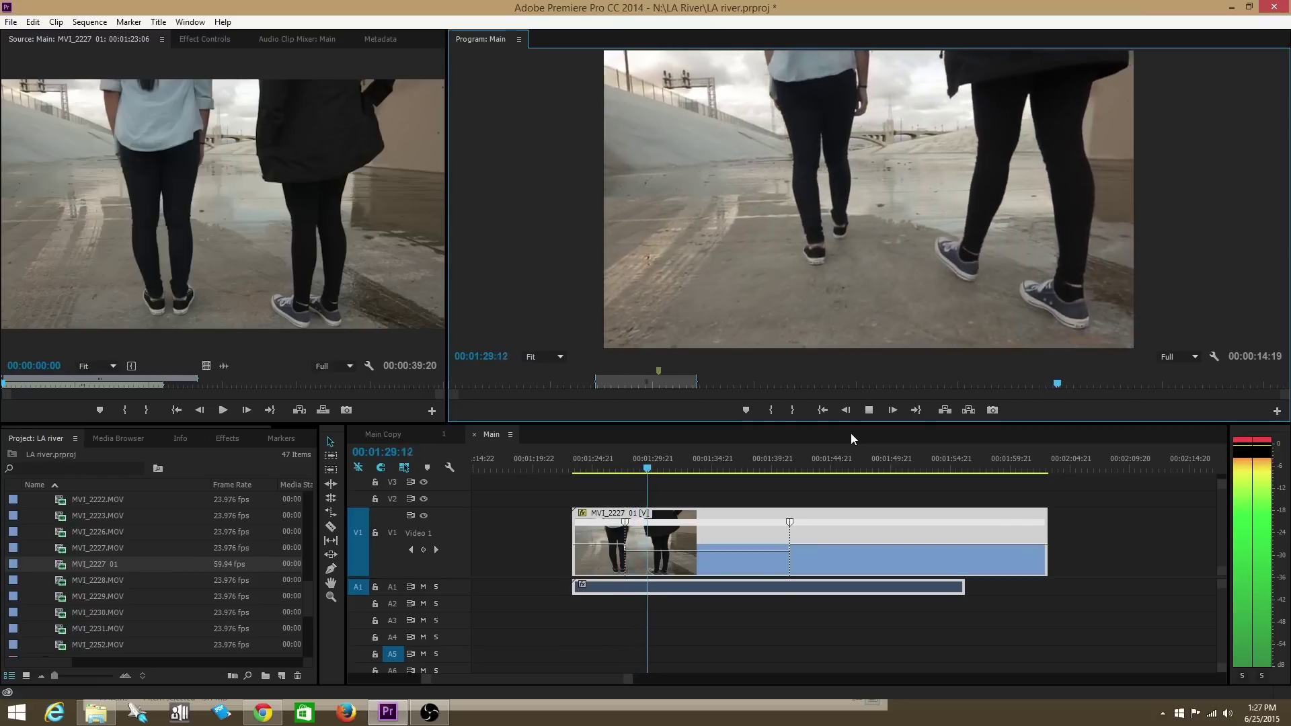
Step: Slow the section after the speed keyframe further, to 14%
left_click(775, 456)
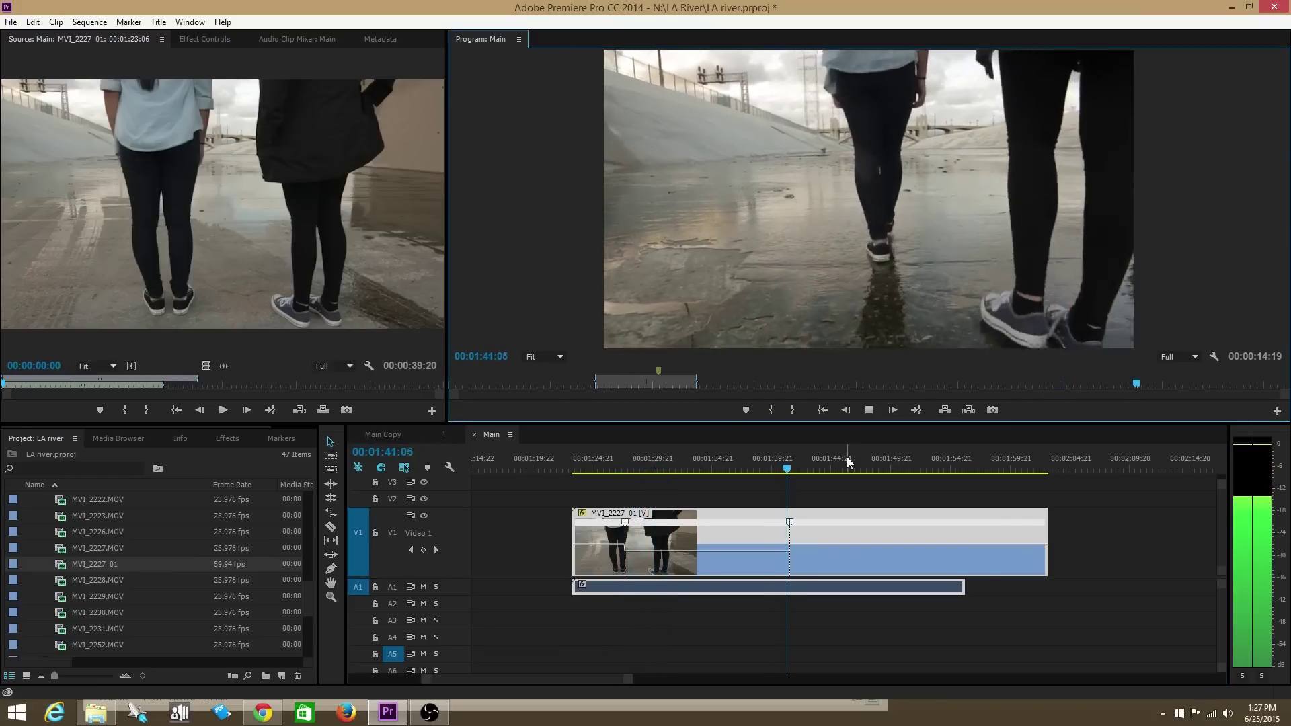
left_click_drag(805, 469, 719, 469)
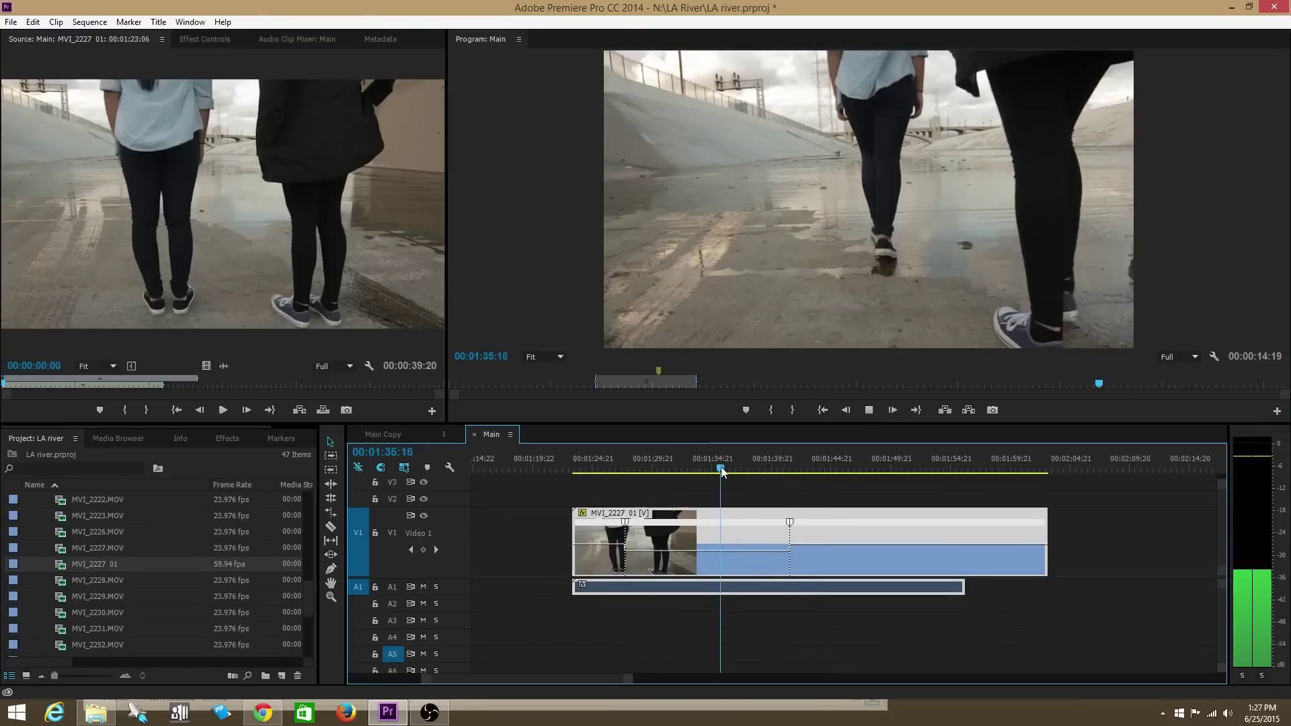
left_click_drag(694, 560, 695, 566)
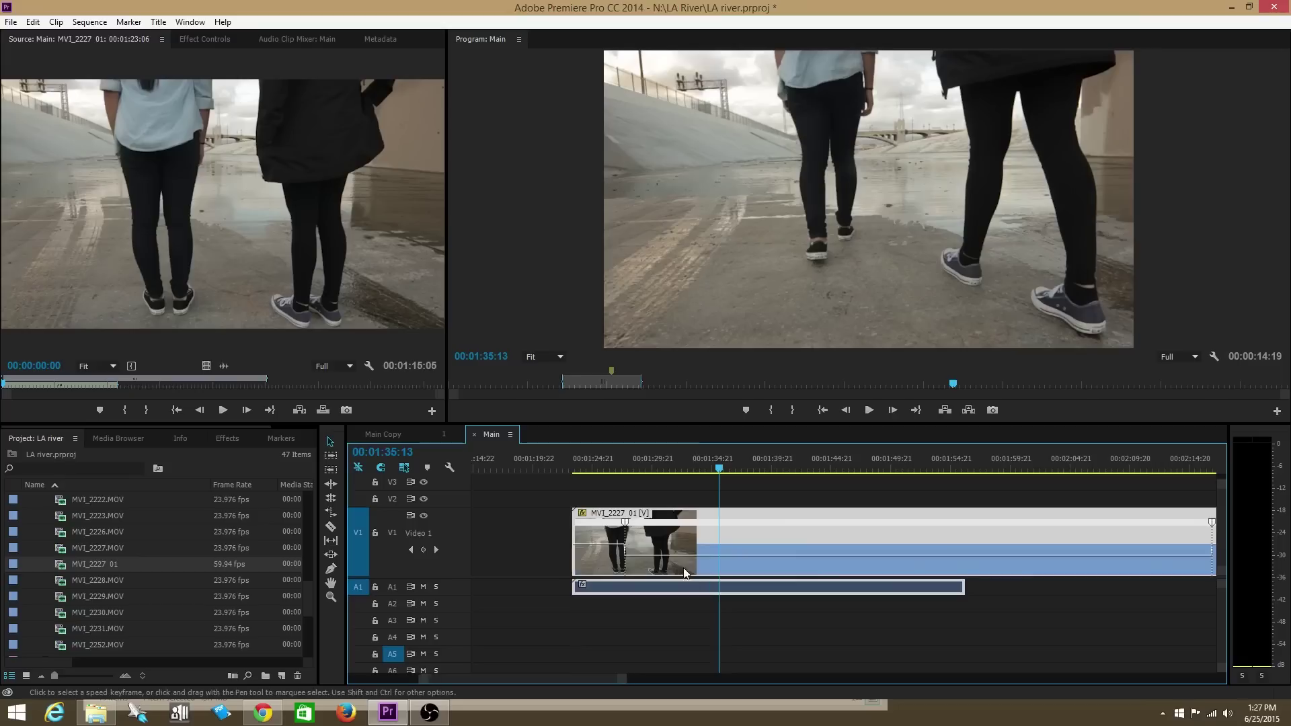
scroll(854, 593, "down", 2)
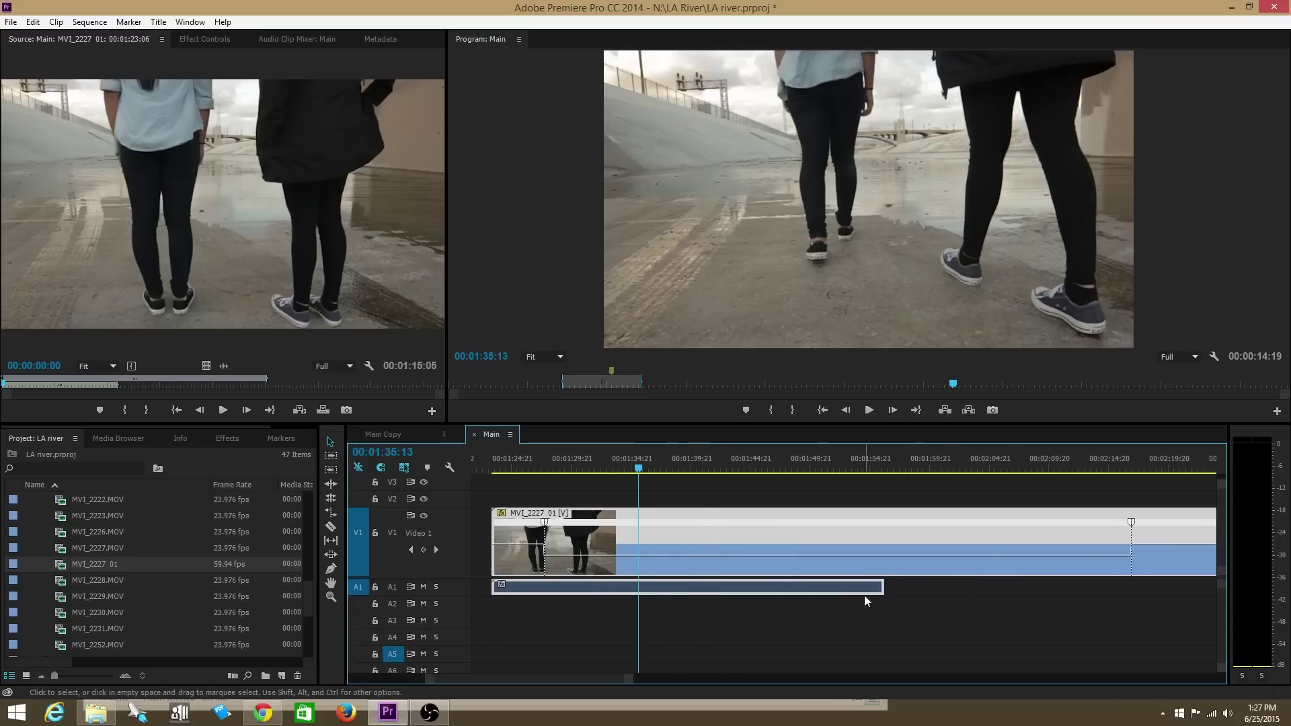
Step: Preview the speed change from before the keyframe, then save the LA river project
left_click(531, 459)
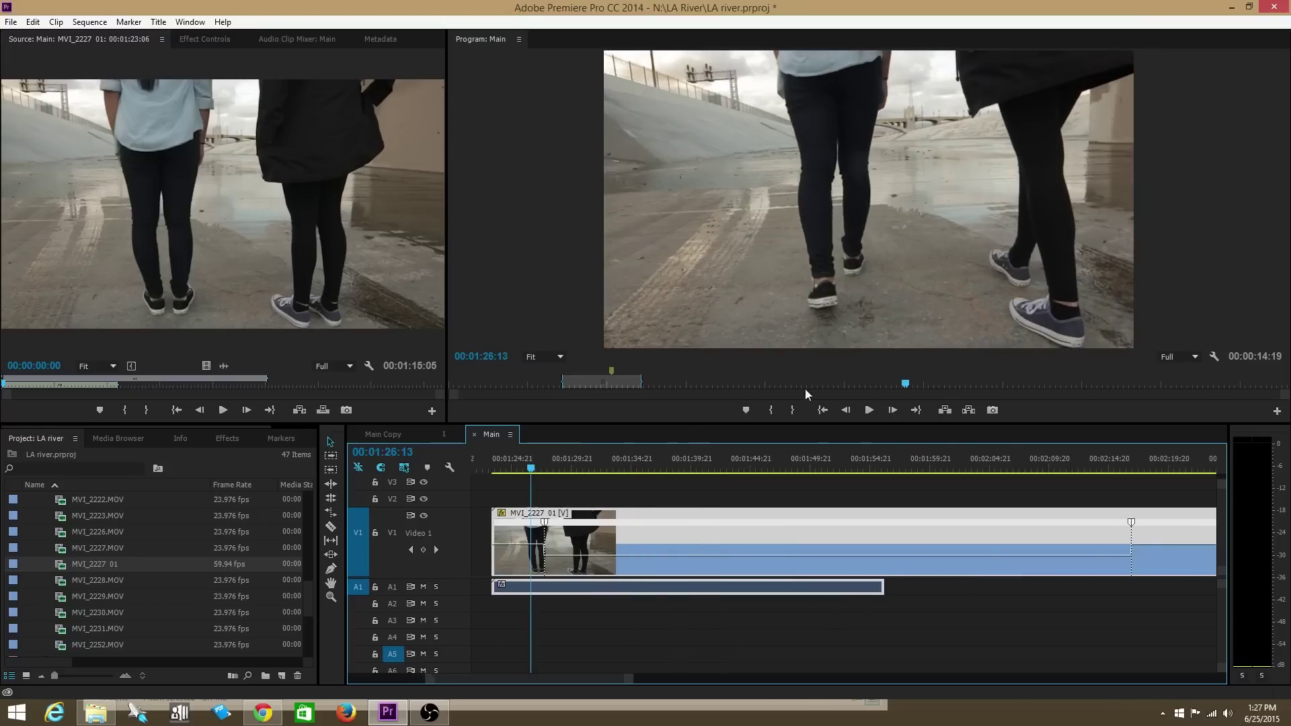
left_click(869, 411)
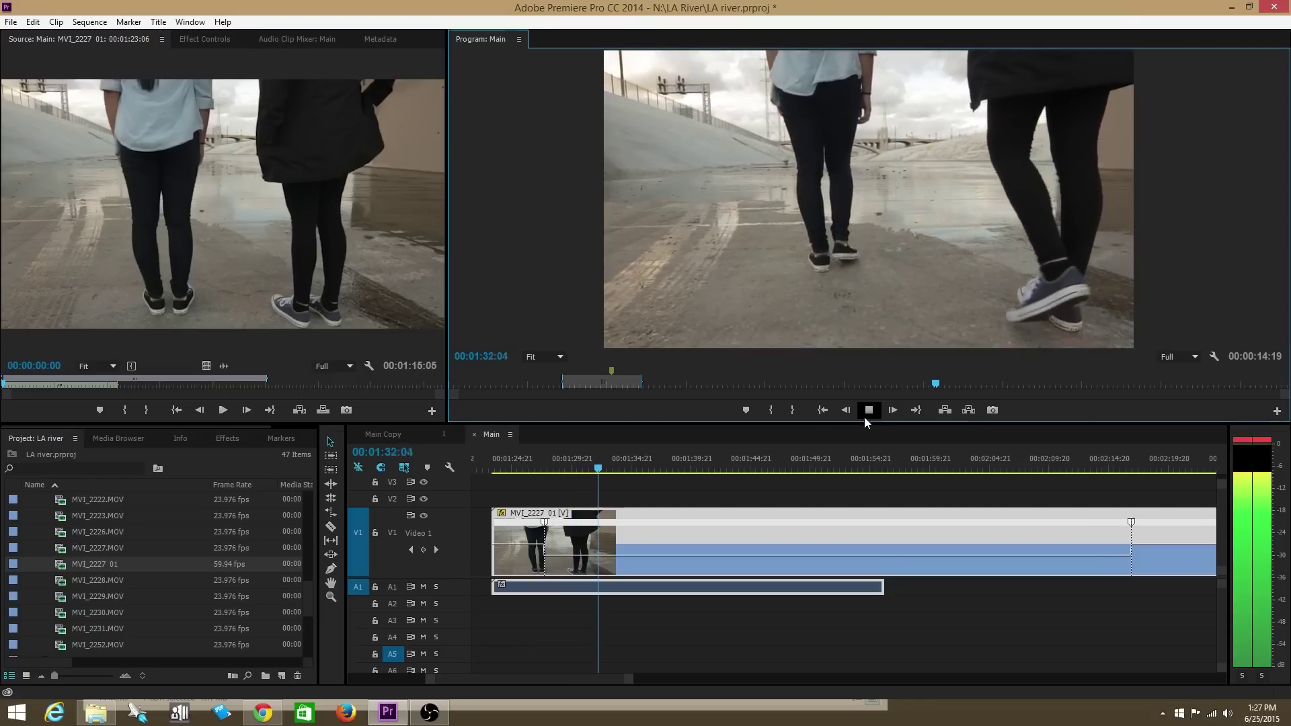
left_click(652, 459)
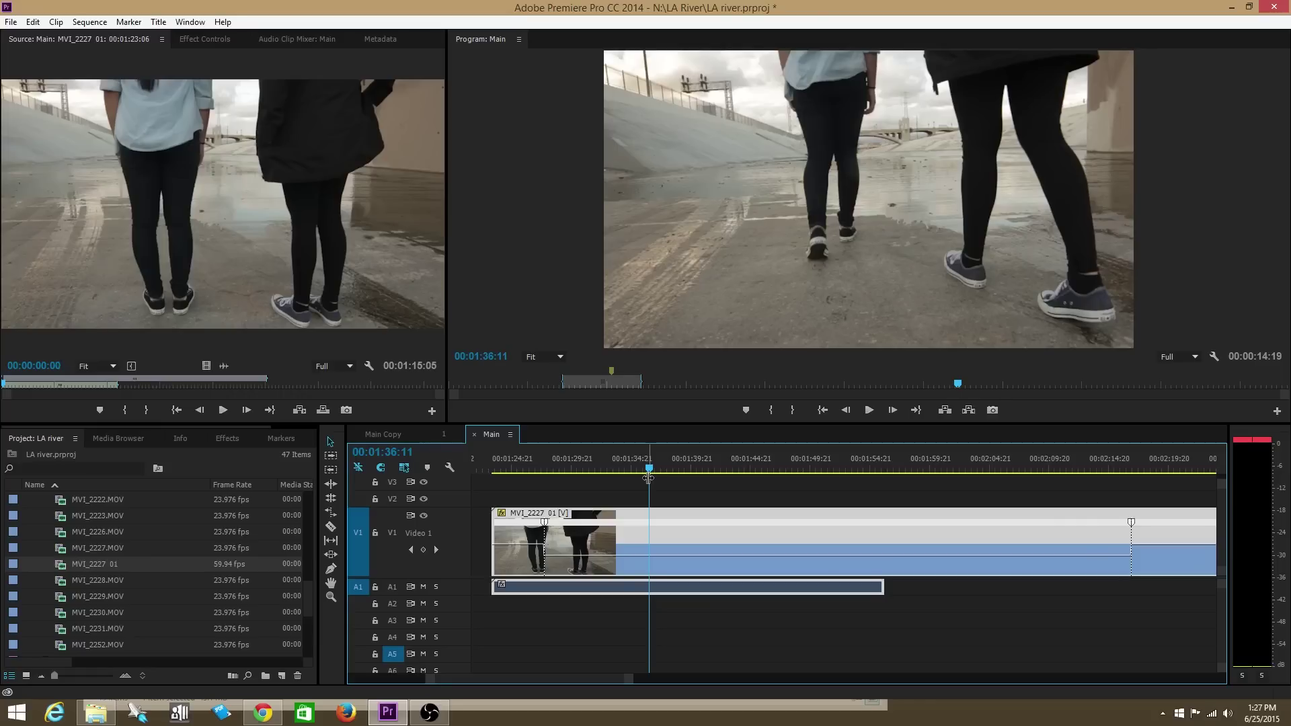
key("ctrl+s")
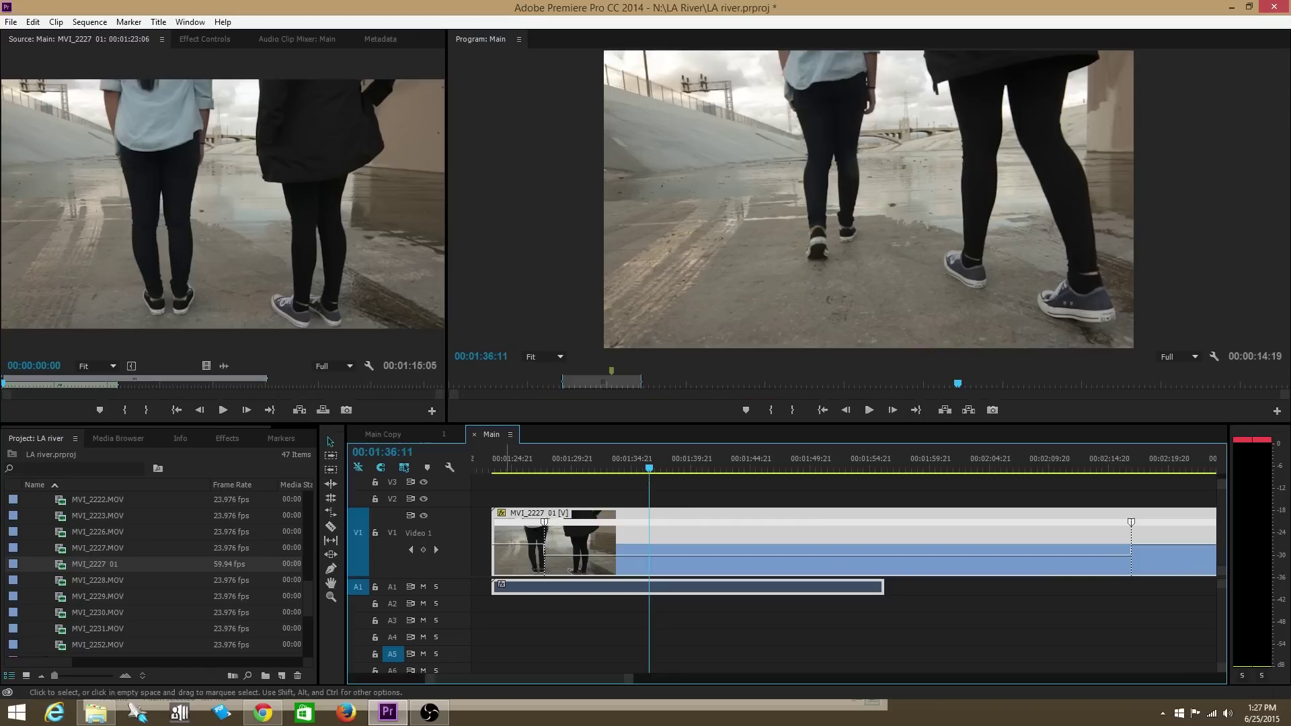
Step: Raise the speed of the section after the keyframe to about 69%, shortening MVI_2227 01
left_click_drag(557, 561, 552, 535)
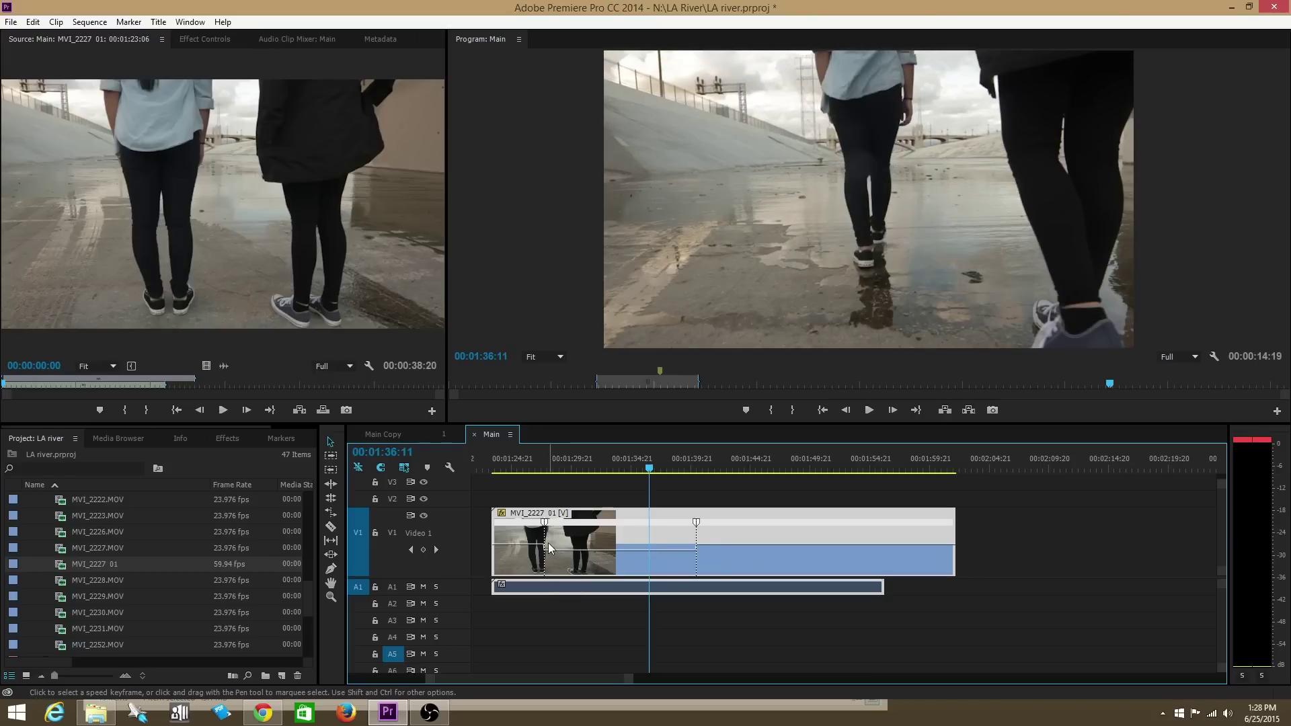
left_click_drag(557, 554, 552, 553)
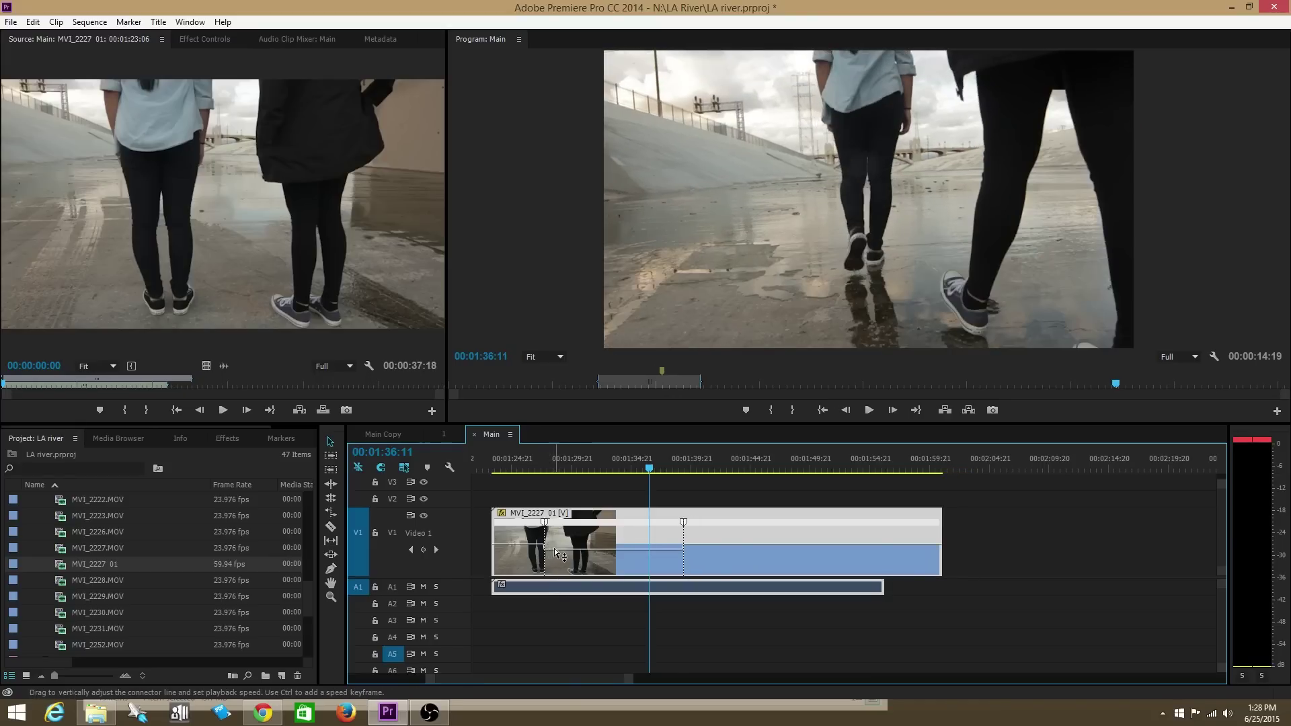
left_click_drag(556, 554, 555, 546)
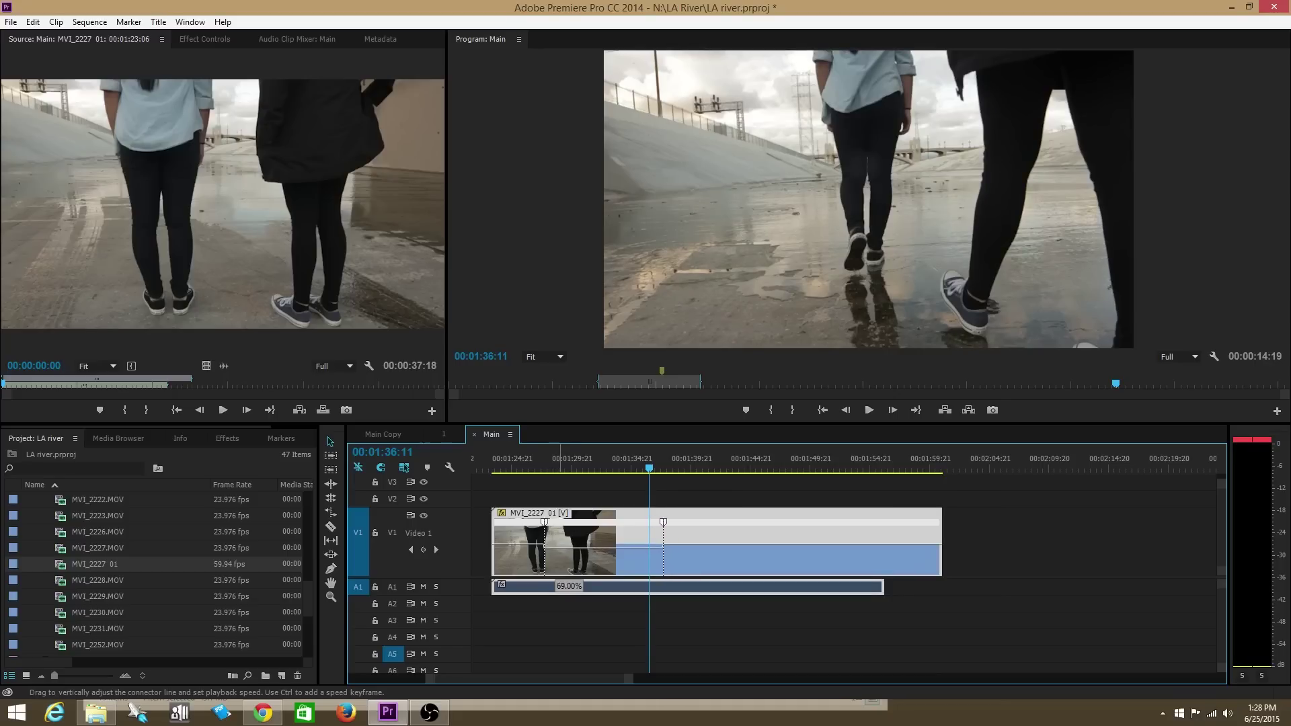
left_click_drag(555, 547, 555, 540)
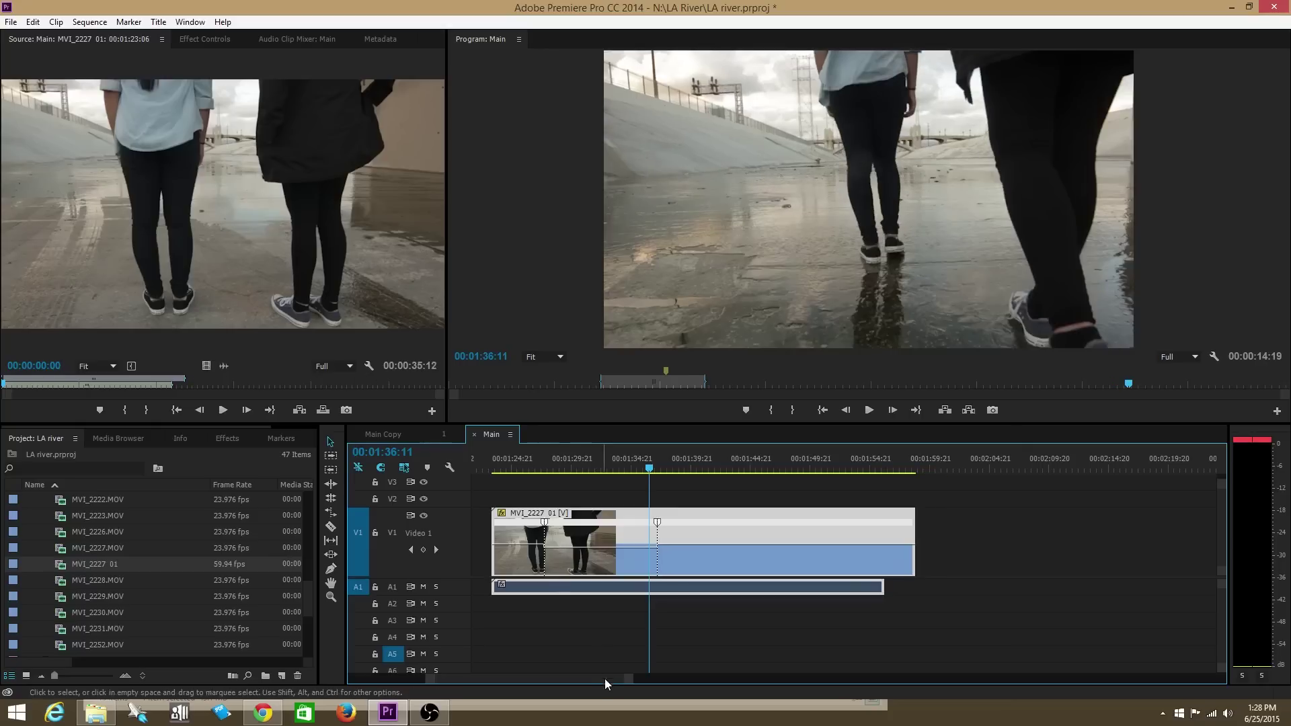
left_click_drag(632, 679, 551, 680)
Step: Play the section from 01:27:00, then slow the part after the keyframe to about 66%
left_click(537, 462)
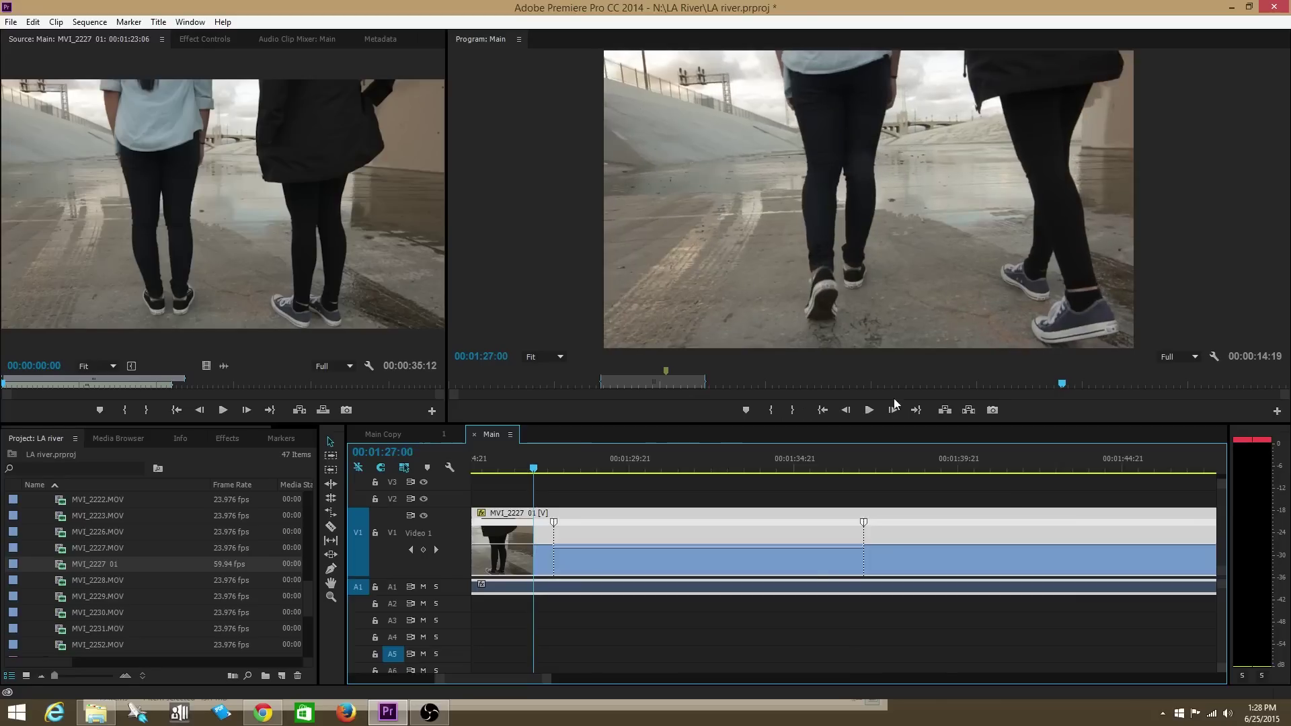
left_click(867, 411)
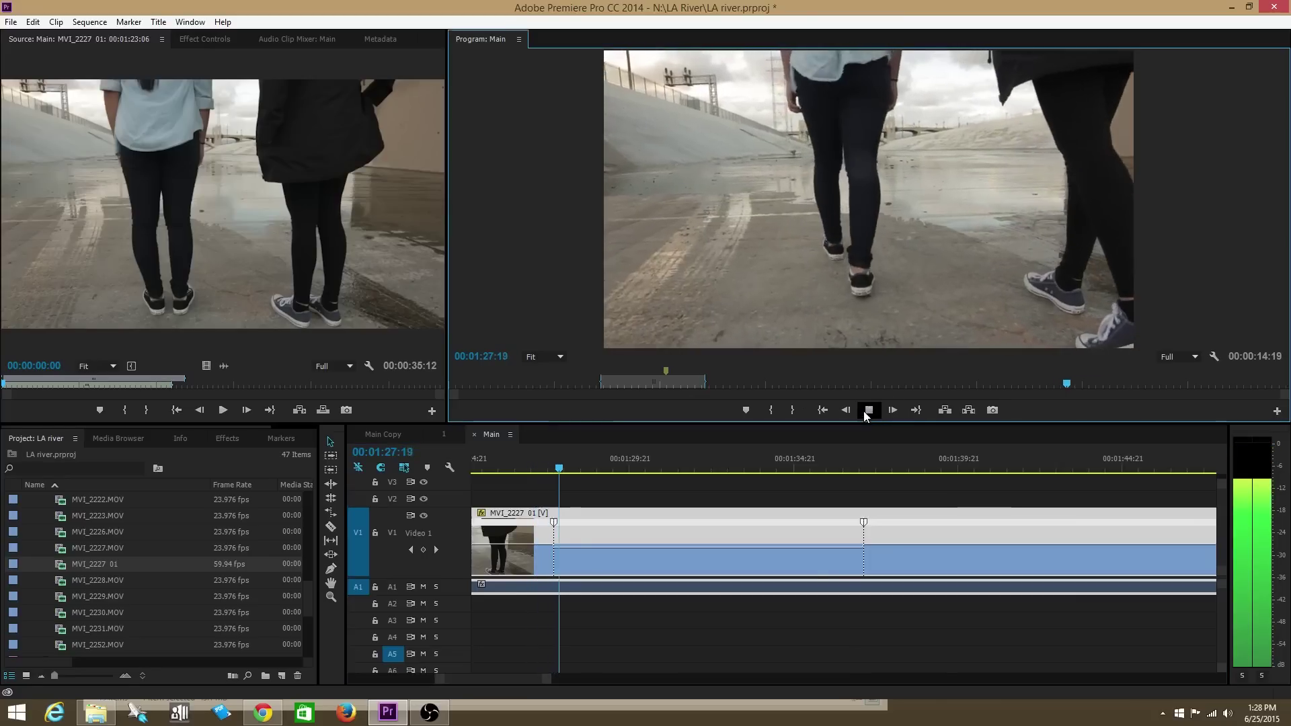
left_click(868, 411)
left_click_drag(558, 547, 559, 561)
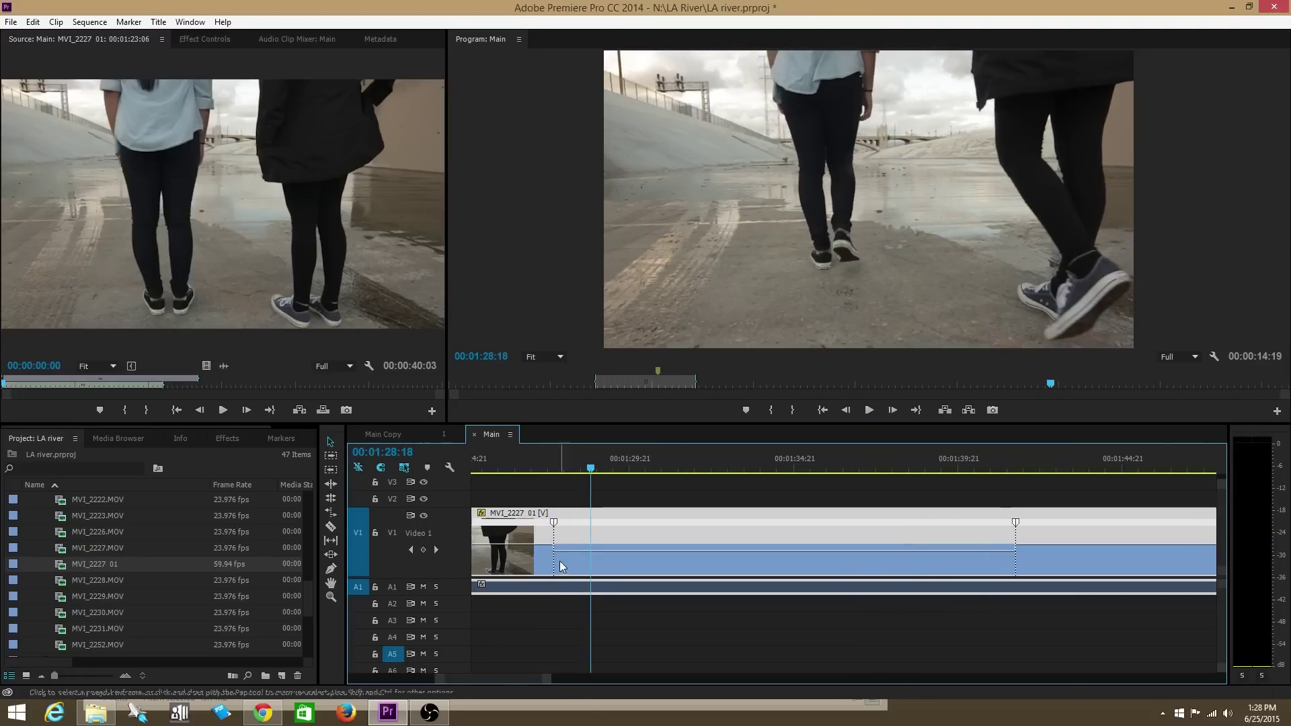
Step: Replay the slowed section twice from before the slowdown, starting from 01:26:03 the second time
left_click(523, 463)
left_click(868, 410)
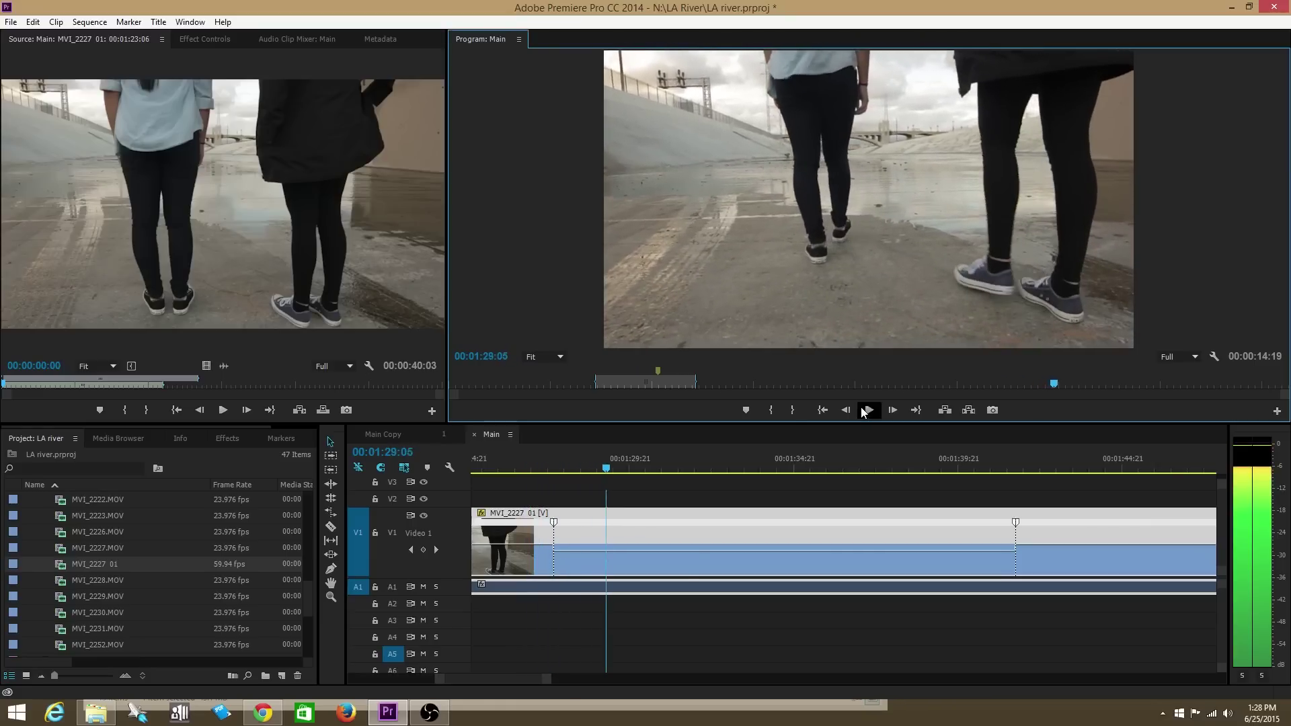
left_click(869, 410)
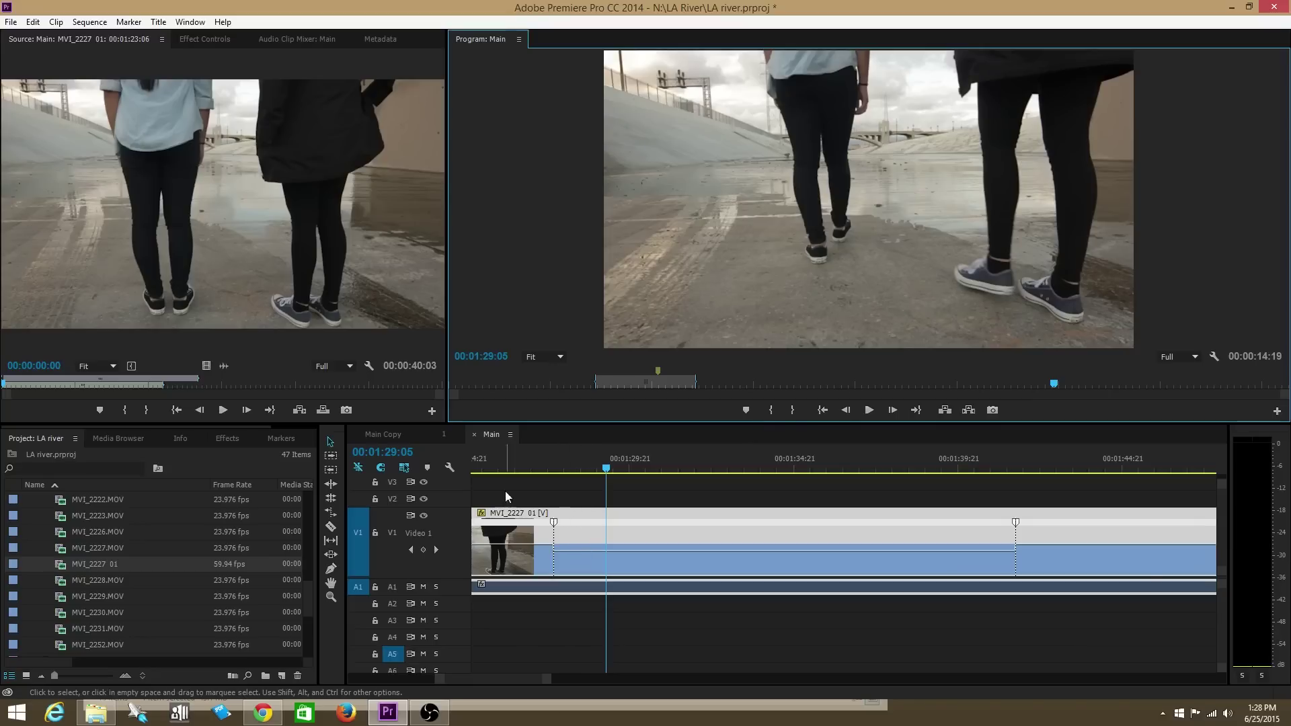
left_click(504, 460)
left_click(869, 411)
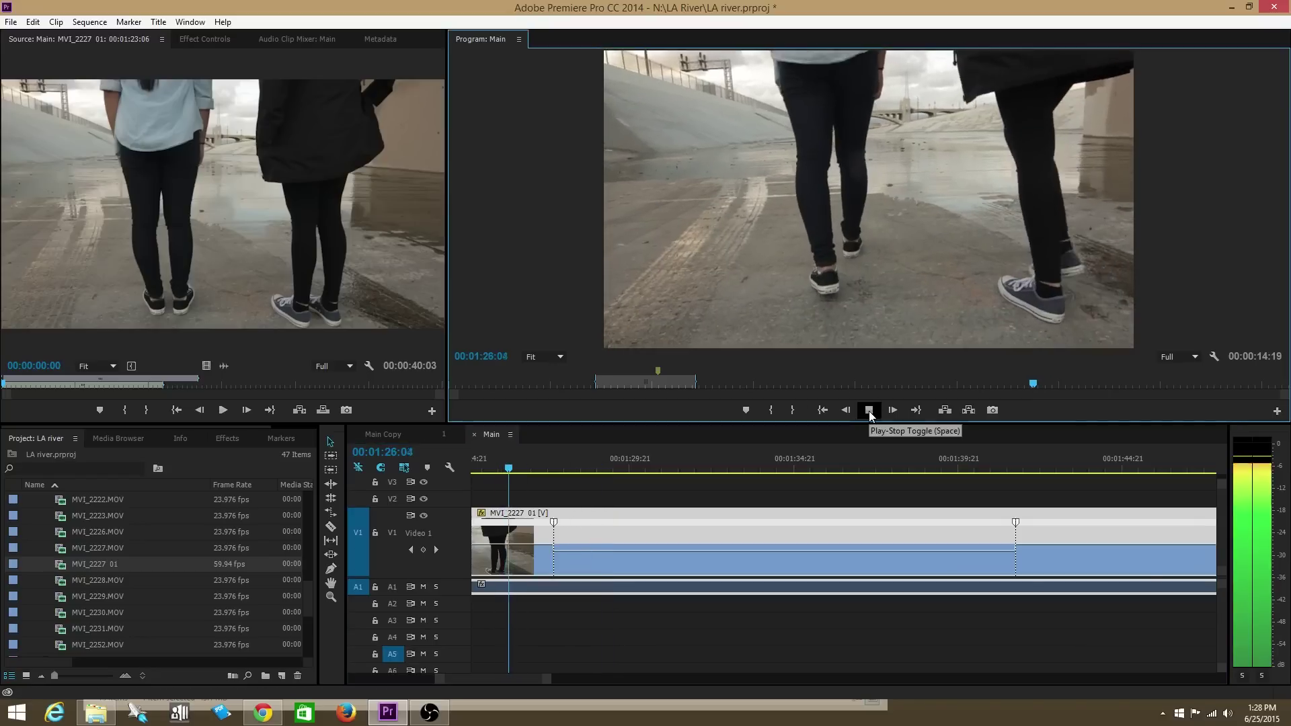
left_click(869, 411)
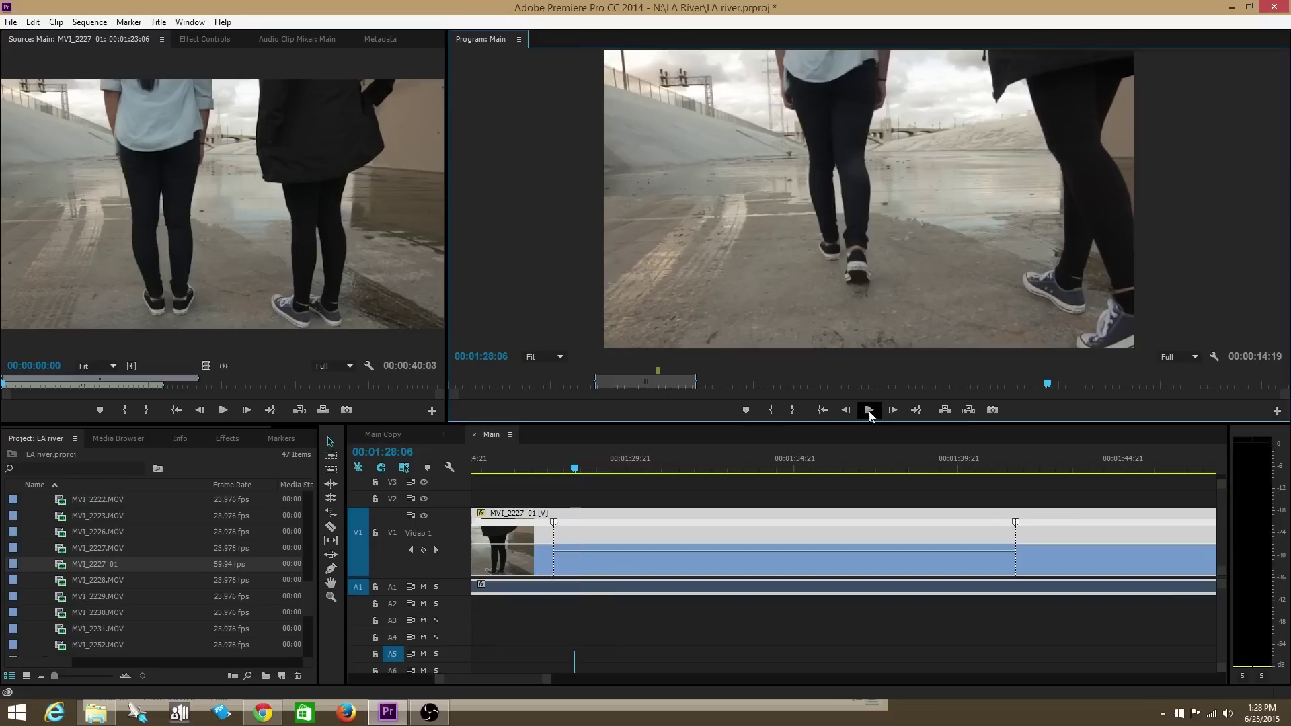
Step: Split the first speed keyframe into a gradual ramp and play it from 01:25:21
left_click(555, 524)
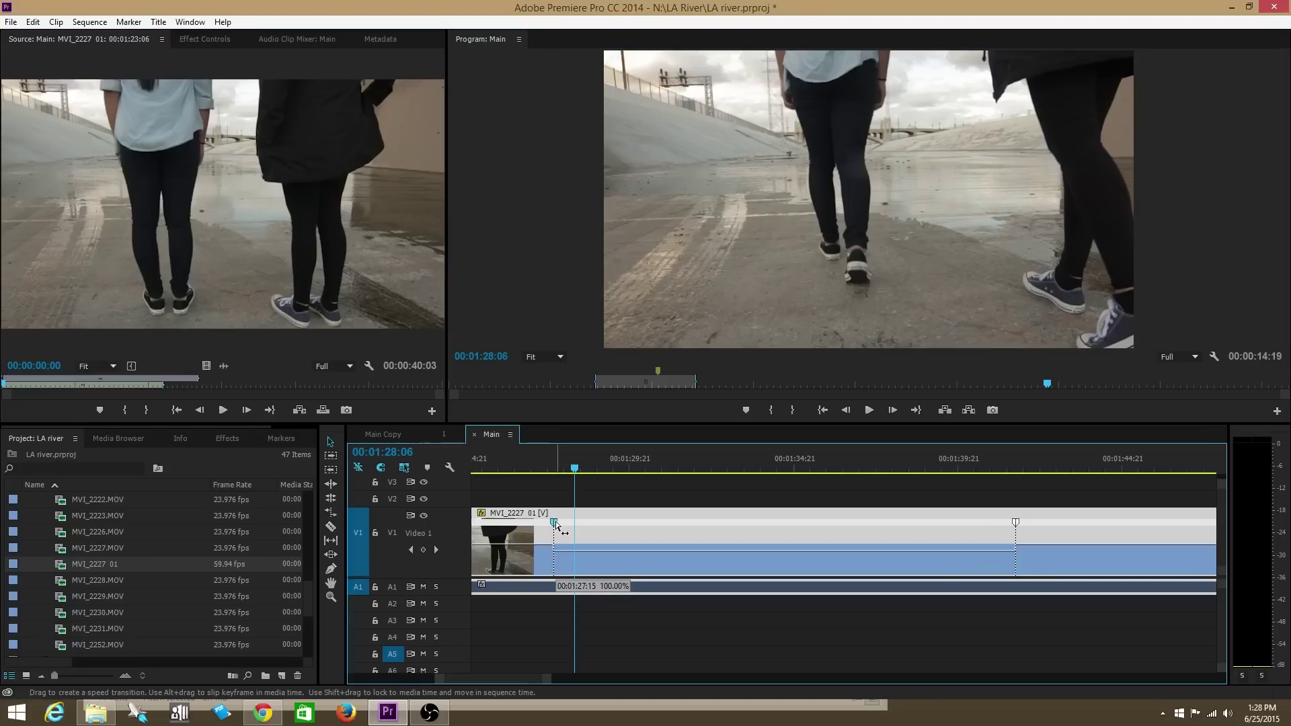
left_click_drag(557, 525, 520, 523)
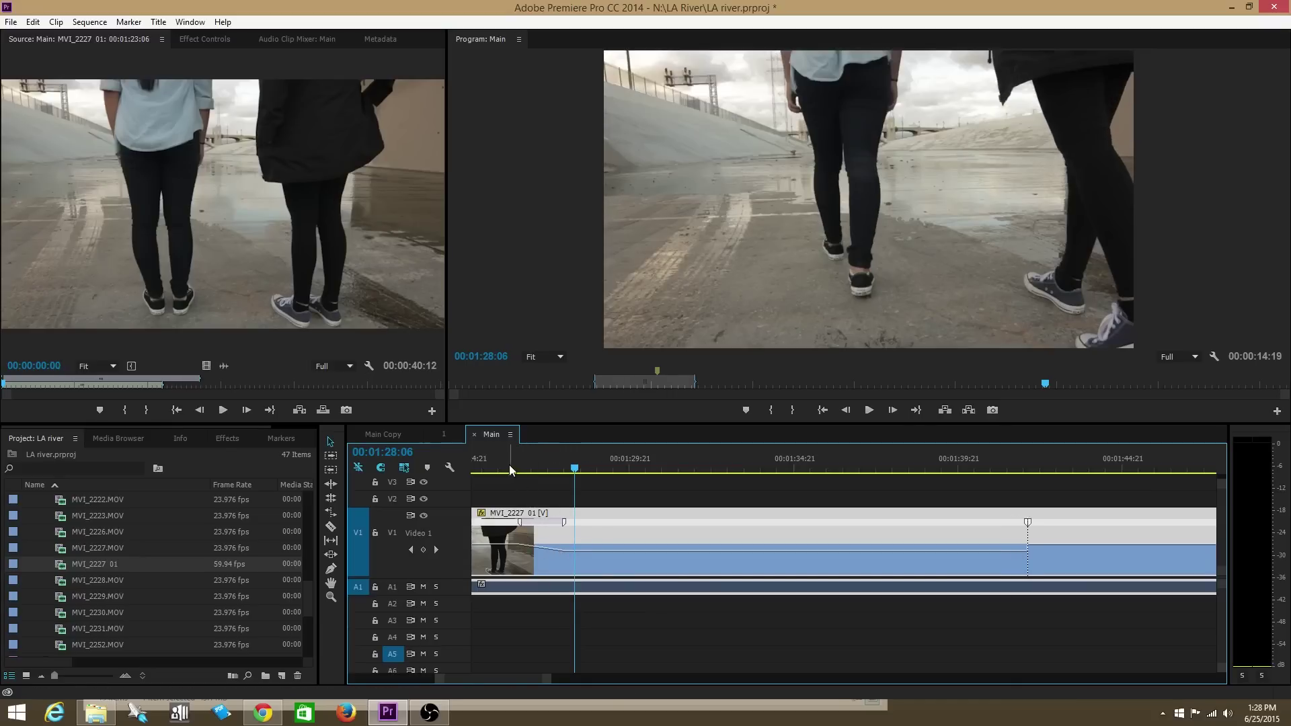
left_click(491, 466)
left_click_drag(493, 467, 501, 473)
left_click(875, 411)
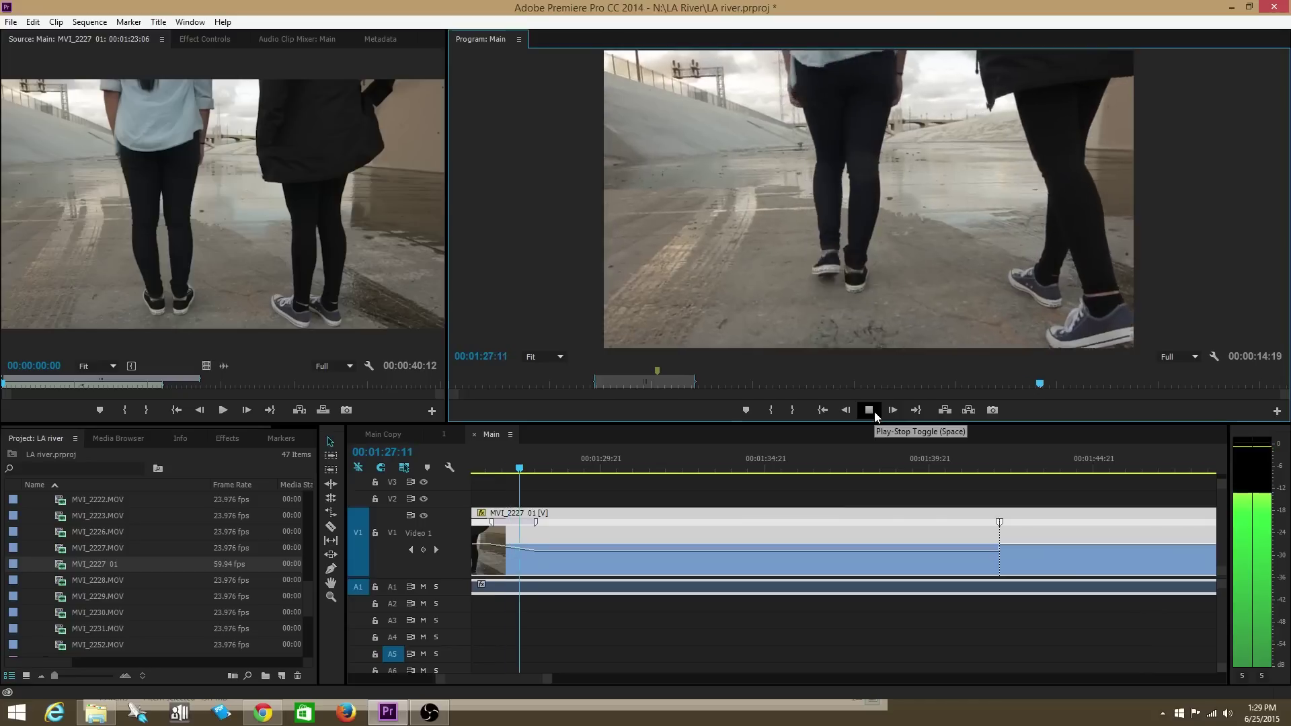
Step: Preview the speed ramp again from 01:25:11
left_click(874, 411)
scroll(583, 481, "up", 2)
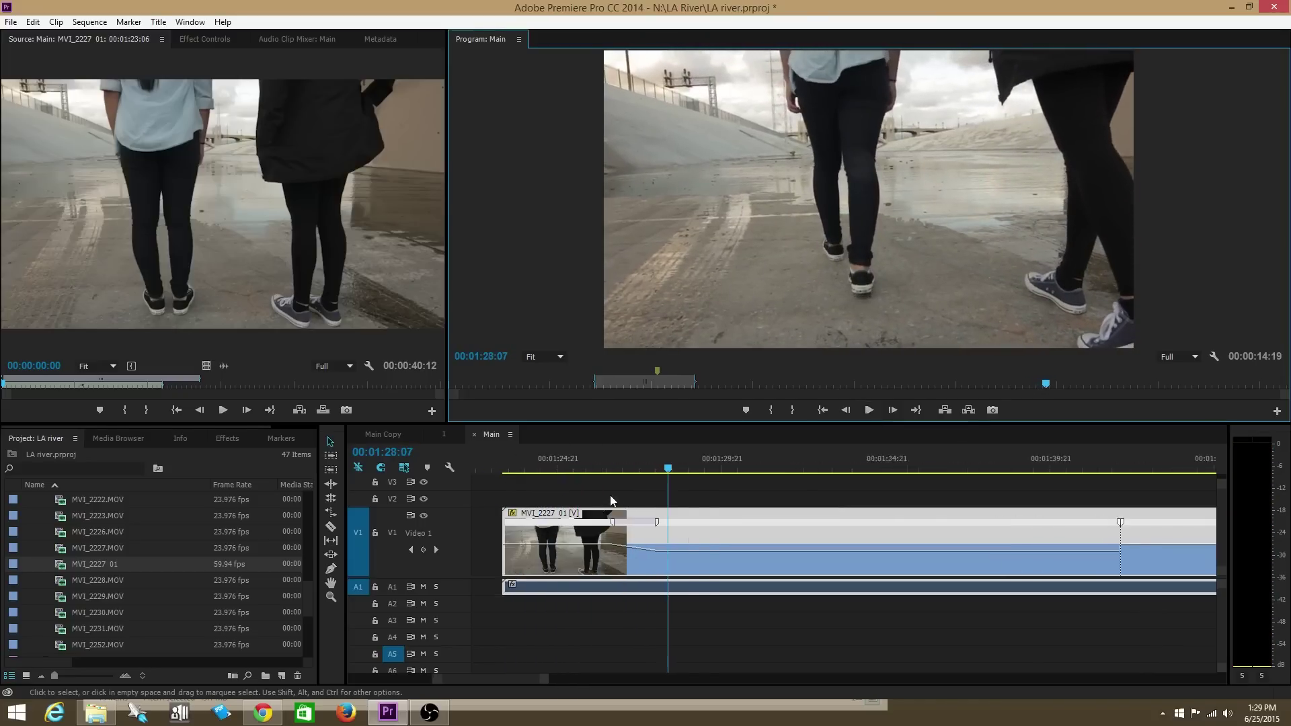
left_click(596, 463)
left_click(868, 408)
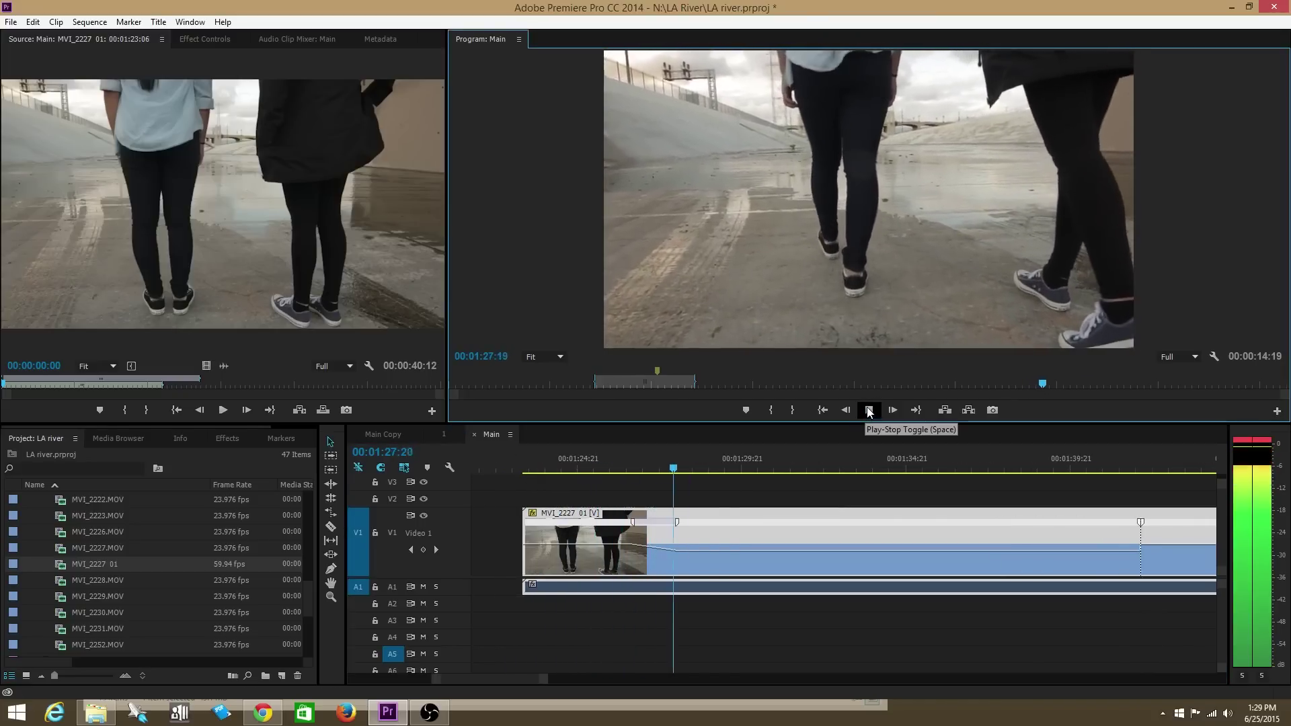
left_click(867, 410)
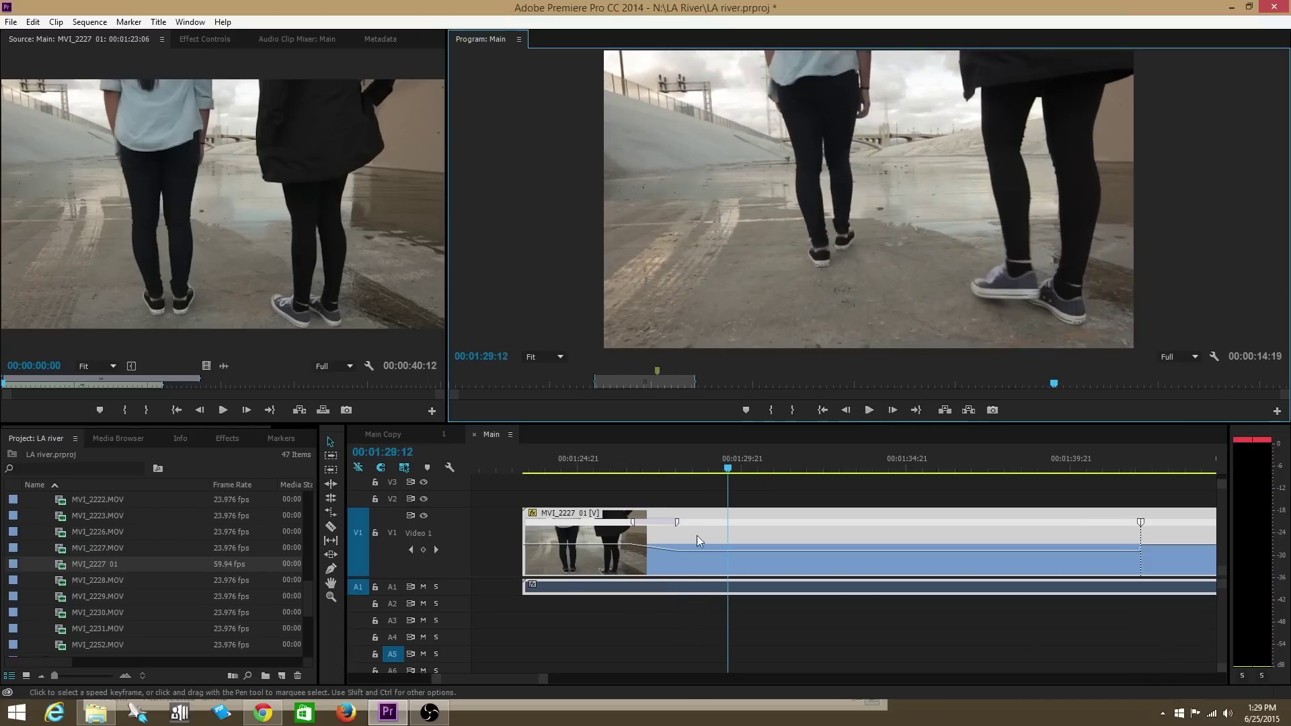
Step: Split the second speed keyframe into a gradual transition by dragging its halves
left_click_drag(707, 519, 650, 534)
scroll(942, 528, "down", 5)
mouse_move(975, 522)
left_mouse_down()
mouse_move(1027, 523)
mouse_move(988, 523)
left_mouse_up()
Step: Save the LA river project and zoom the timeline out
key("ctrl+s")
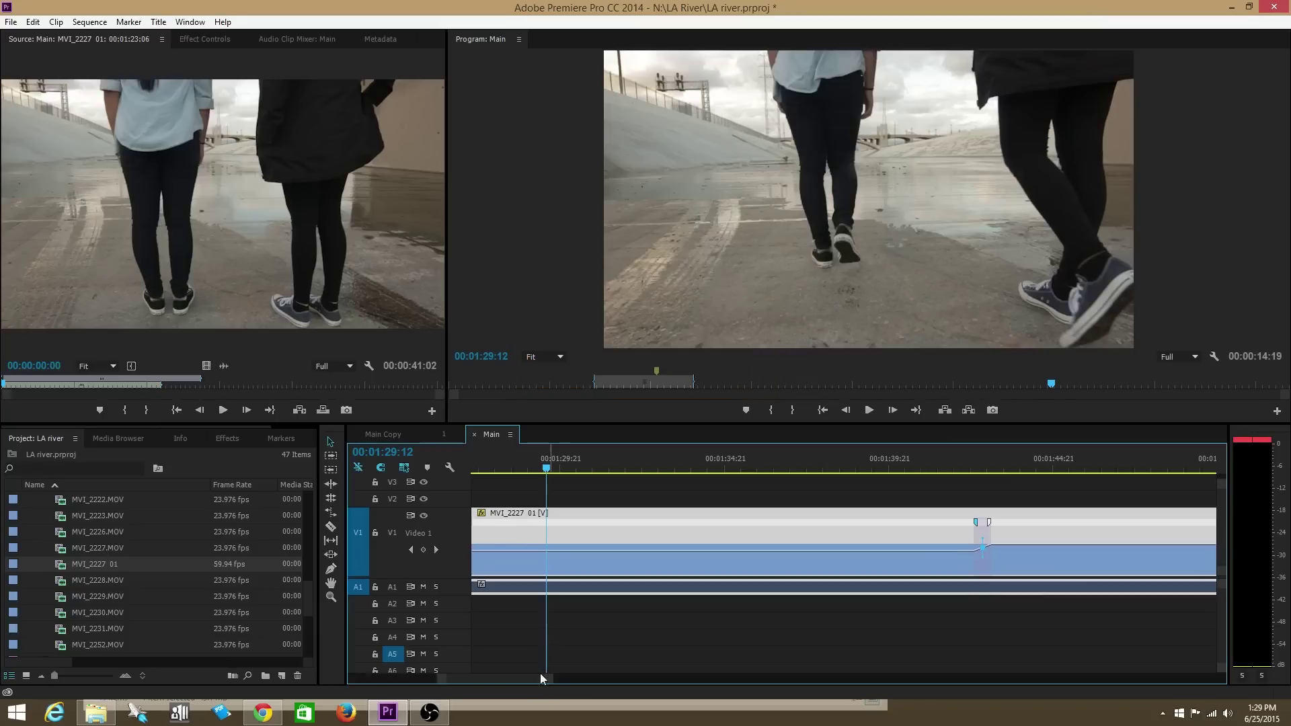
mouse_move(540, 676)
left_mouse_down()
mouse_move(709, 622)
mouse_move(676, 664)
mouse_move(555, 676)
left_mouse_up()
scroll(715, 615, "down", 2)
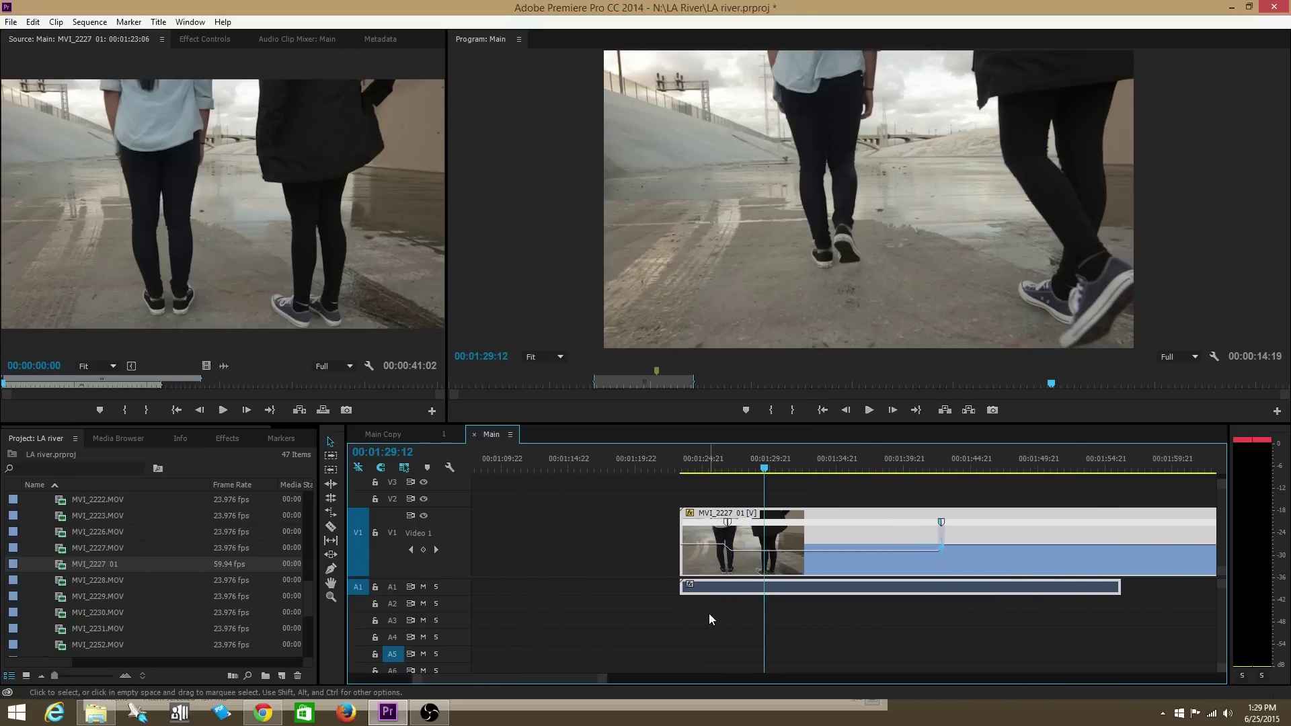
scroll(709, 613, "down", 2)
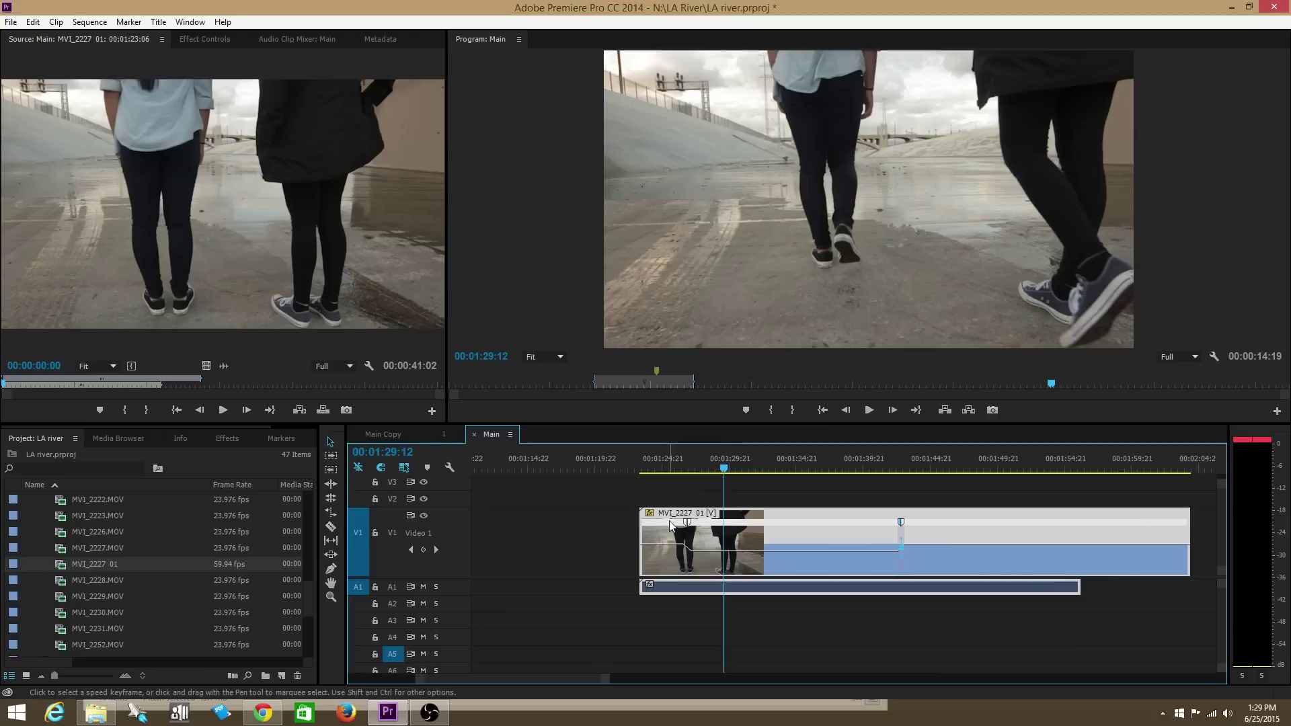